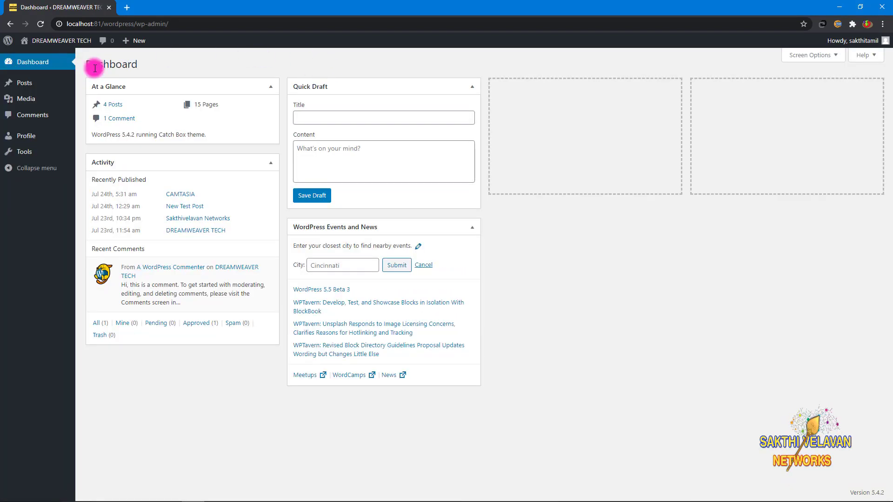
Look through the media library and the user profile settings
{"action": "mouse_move", "coordinate": [27, 85]}
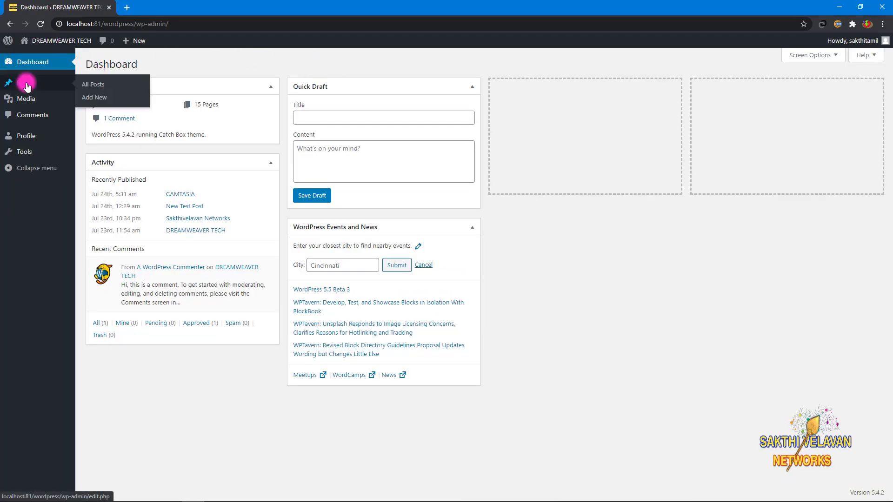
{"action": "left_click", "coordinate": [53, 101]}
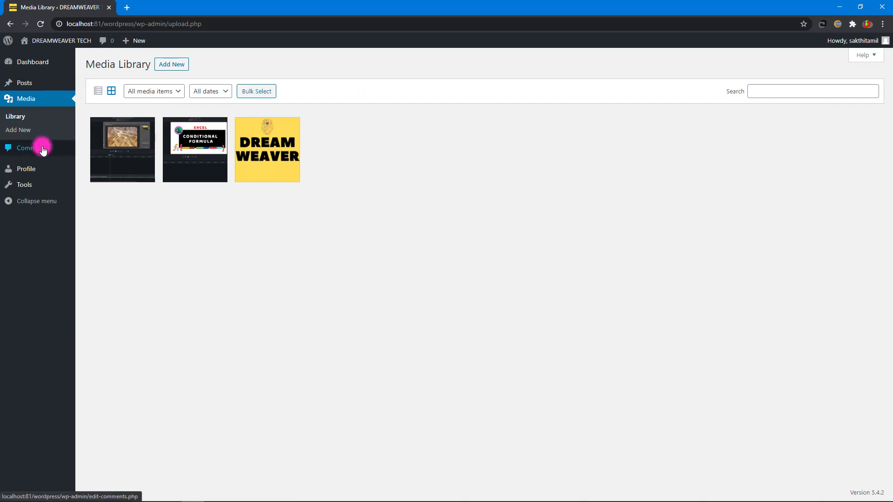
{"action": "left_click", "coordinate": [31, 172]}
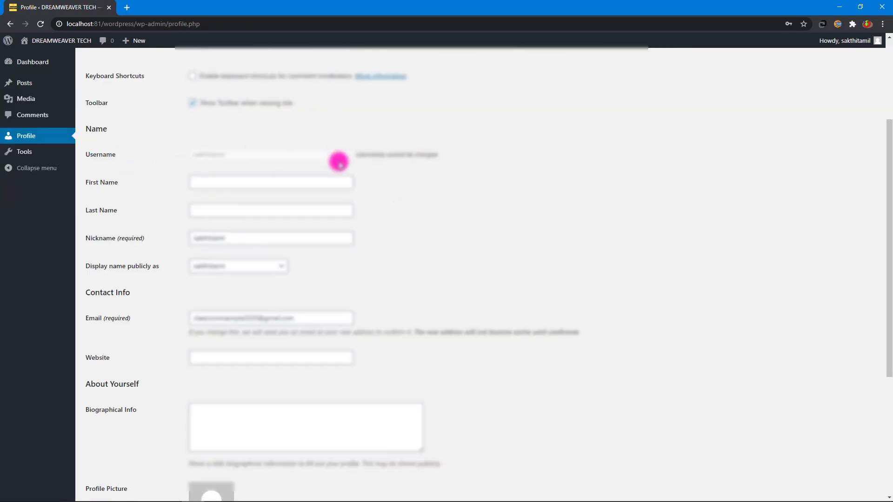
{"action": "scroll", "coordinate": [342, 341], "scroll_direction": "down", "scroll_amount": 4}
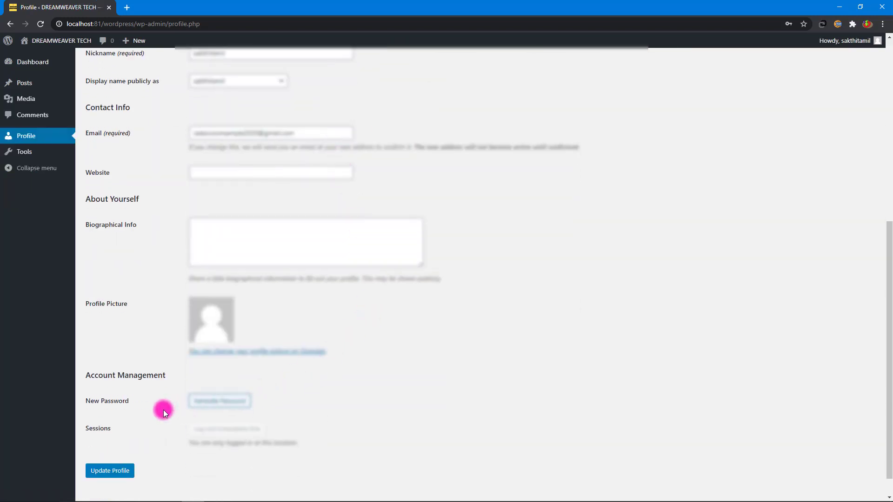
{"action": "scroll", "coordinate": [228, 402], "scroll_direction": "up", "scroll_amount": 4}
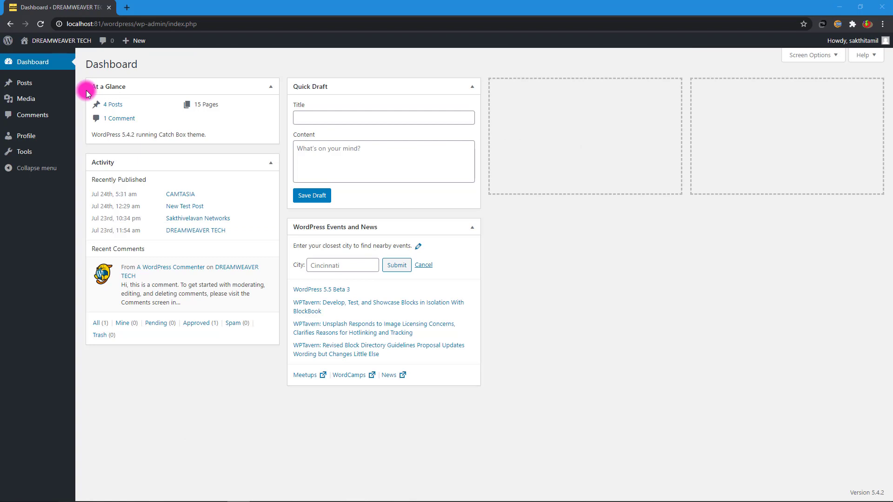
Create a new post and enter "This is the titile" as its title
{"action": "mouse_move", "coordinate": [60, 84]}
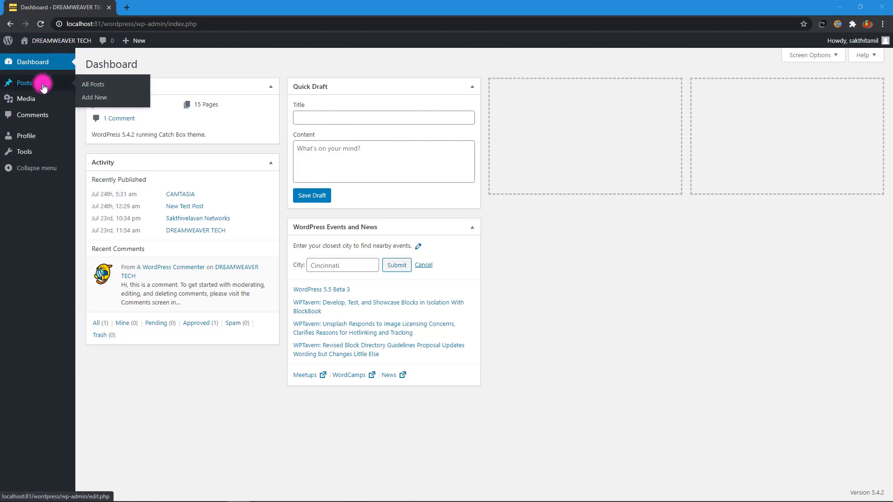
{"action": "mouse_move", "coordinate": [140, 48]}
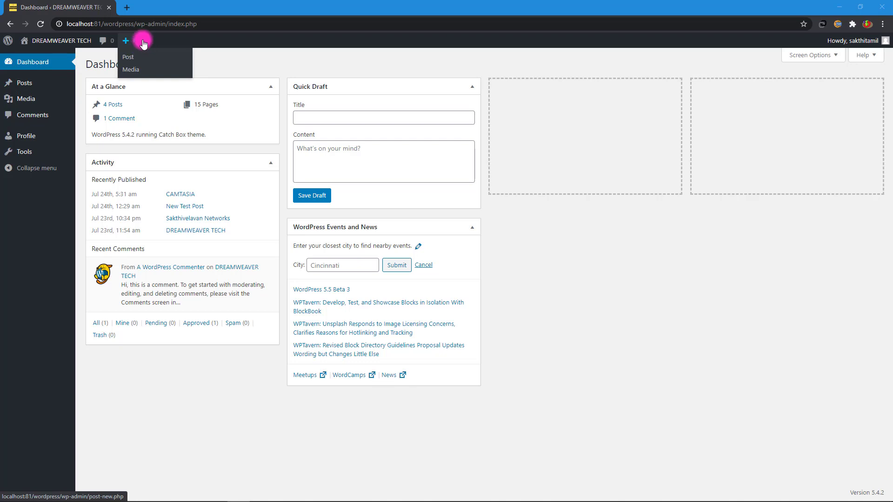
{"action": "left_click", "coordinate": [127, 49]}
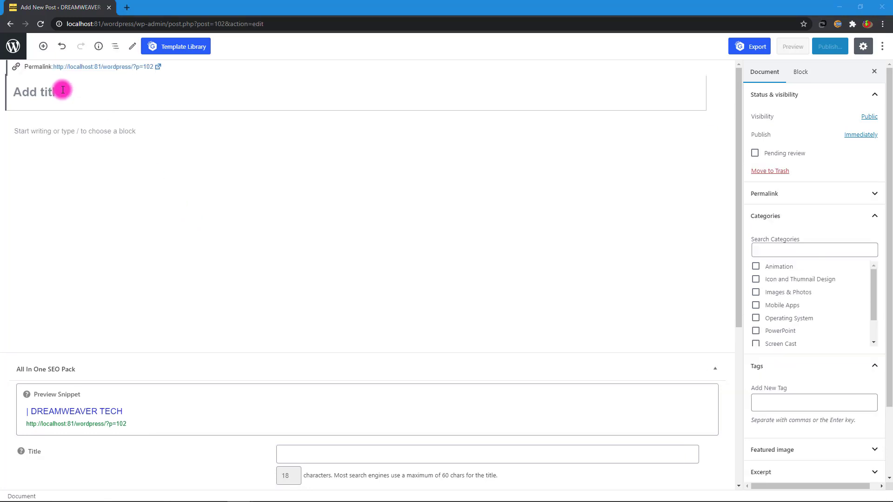
{"action": "type", "text": "This is  the titile"}
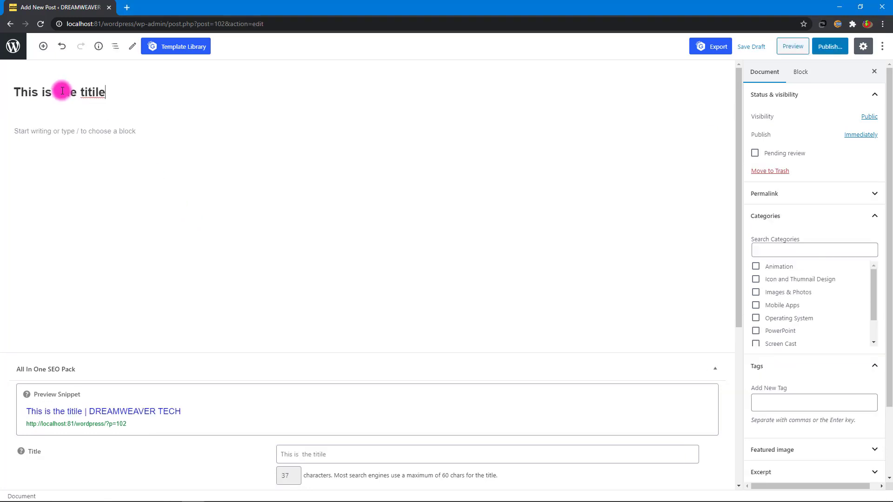
Write the paragraph "This is the demonstration of the new blog editor. Here you can create the post, add images, link your youtube video and many more"
{"action": "left_click", "coordinate": [73, 129]}
{"action": "type", "text": "This is the"}
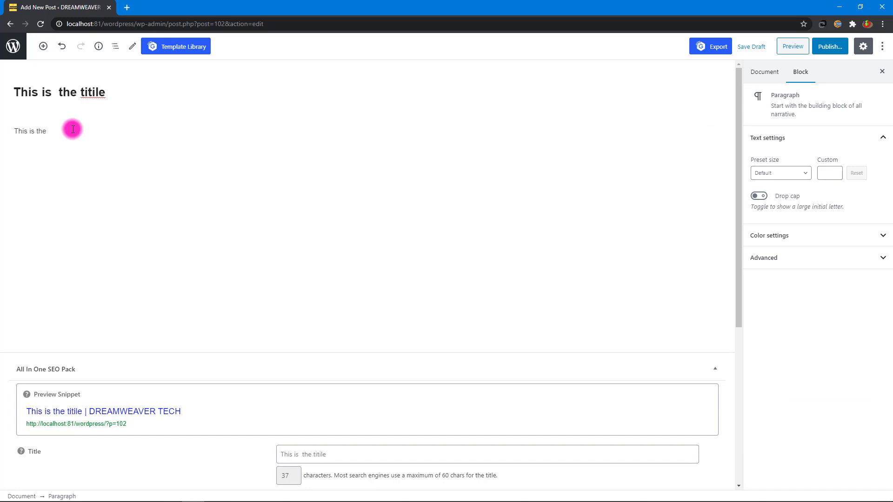
{"action": "type", "text": " demonstration of the new blog editor. Here you can create the post, add image"}
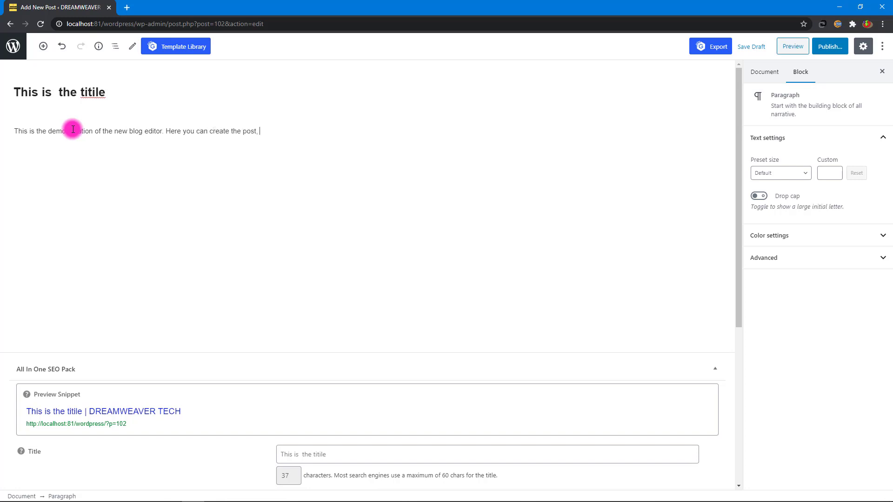
{"action": "type", "text": "s, link your youtube video and many more"}
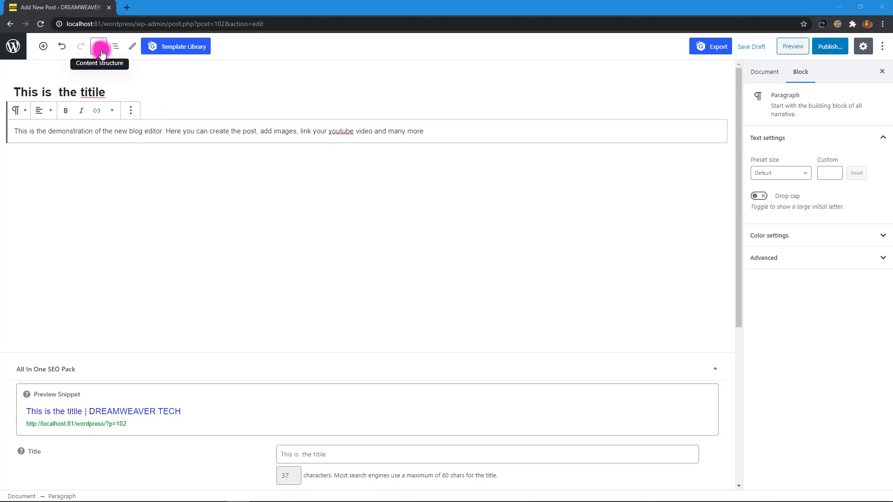
Check the post's content structure and add a second paragraph block reading "This is Heading 1"
{"action": "left_click", "coordinate": [100, 49]}
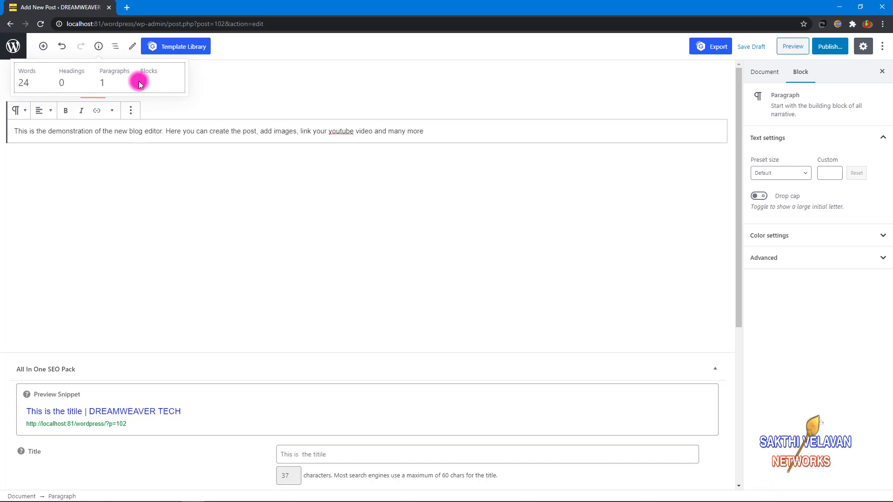
{"action": "left_click", "coordinate": [43, 46]}
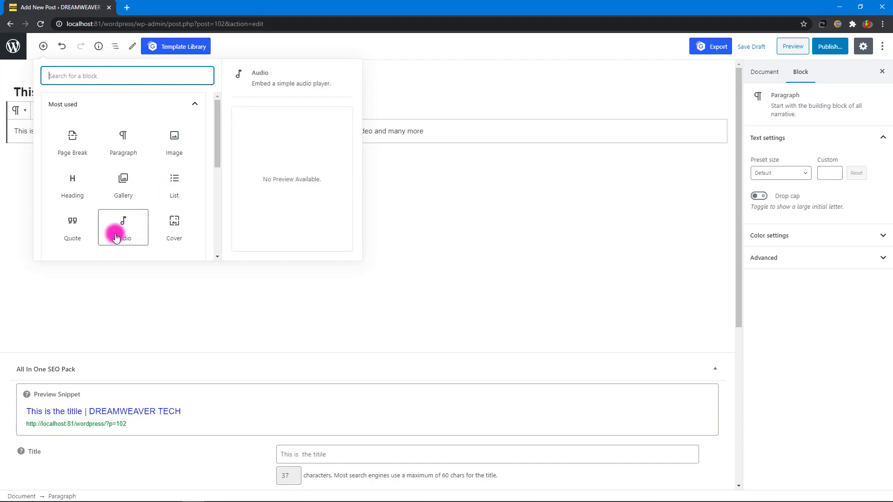
{"action": "left_click", "coordinate": [122, 140]}
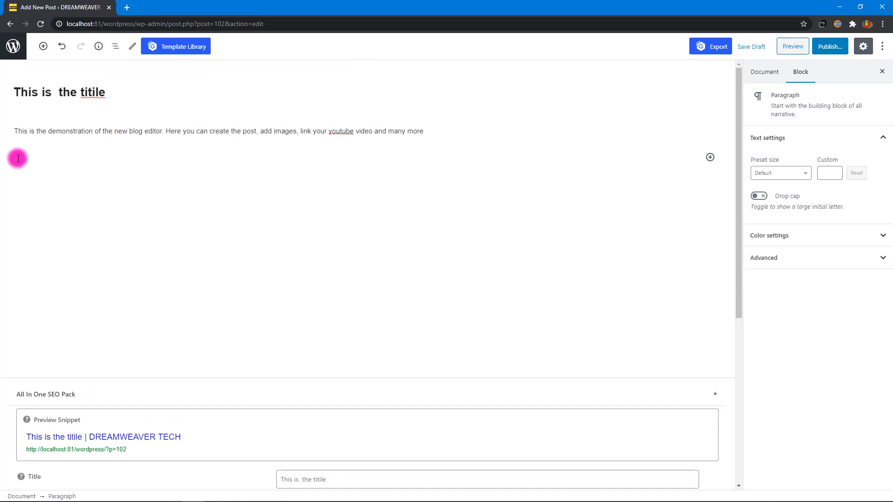
{"action": "type", "text": "This is Heading 1"}
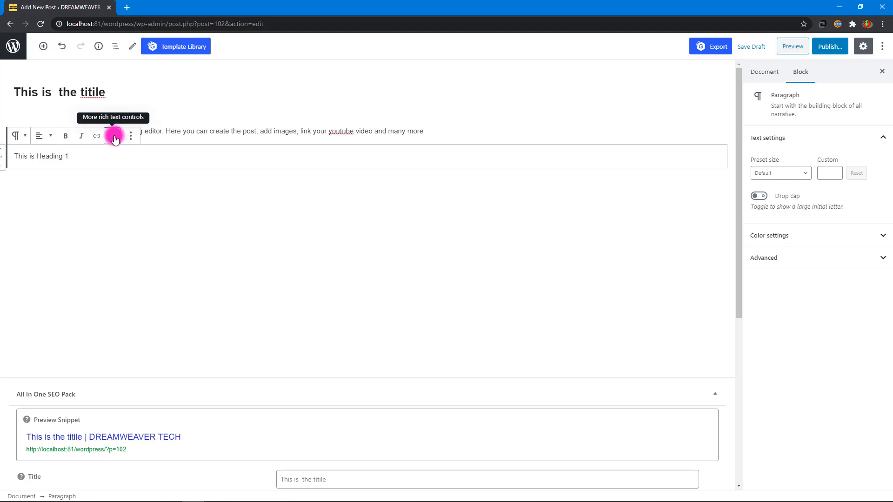
Transform the "This is Heading 1" paragraph into a heading with level Heading 2
{"action": "left_click", "coordinate": [21, 142]}
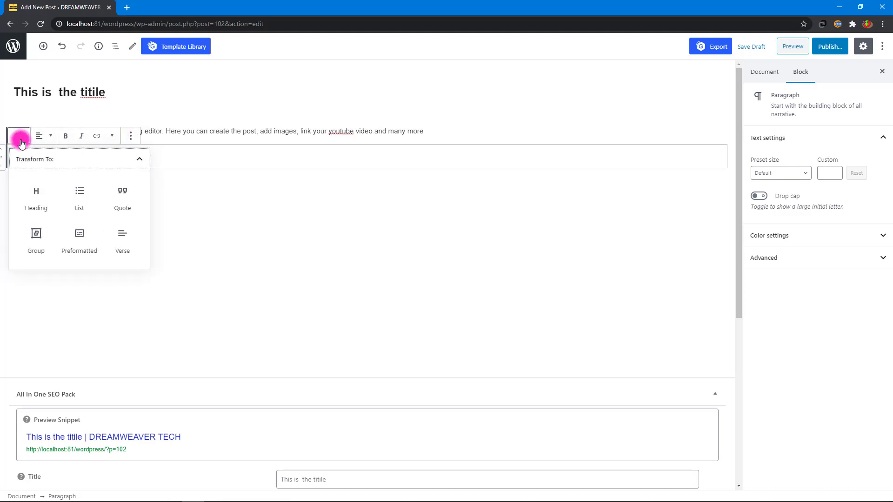
{"action": "left_click", "coordinate": [36, 197]}
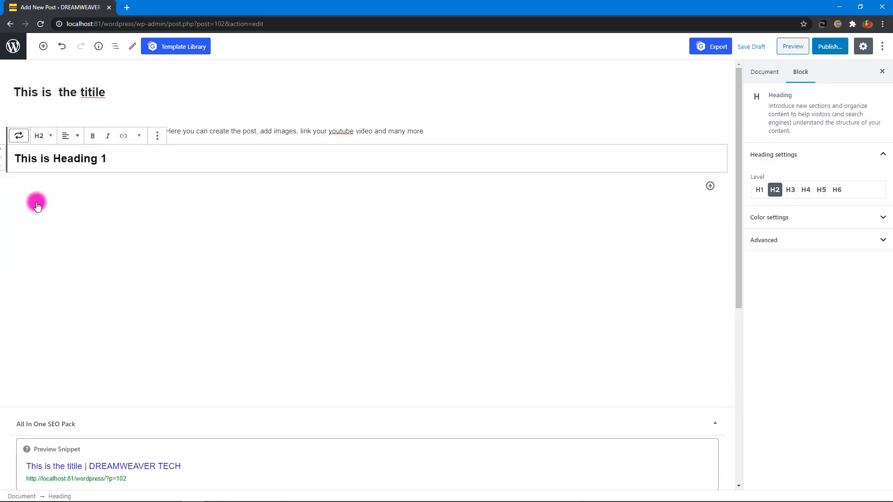
{"action": "left_click", "coordinate": [52, 137]}
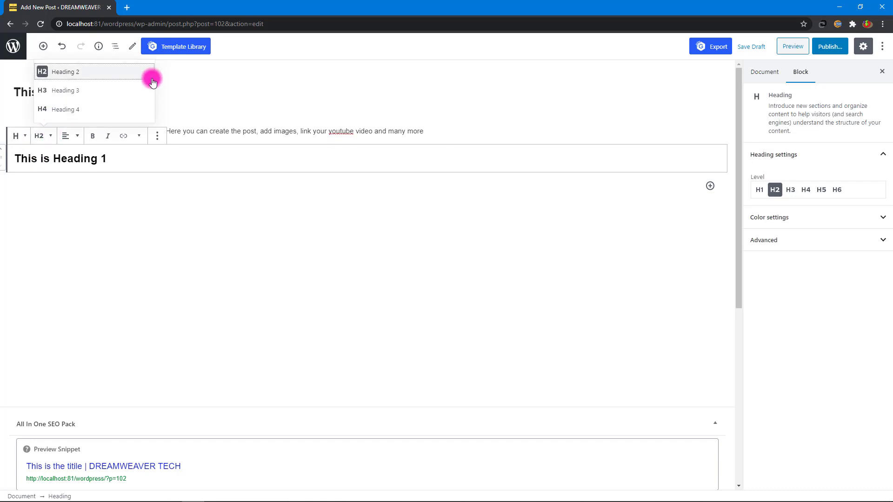
{"action": "left_click", "coordinate": [108, 74]}
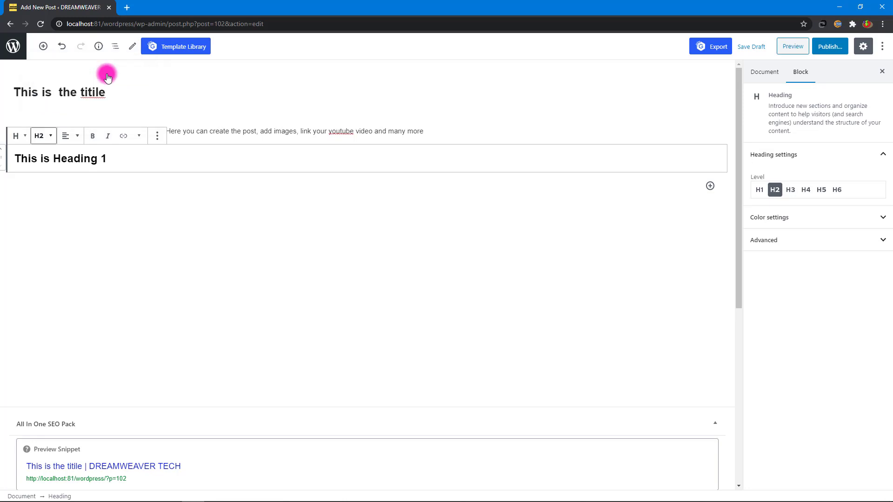
Add the text "Heading 2" below the first heading and turn it into a heading with level Heading 3
{"action": "left_click", "coordinate": [125, 166]}
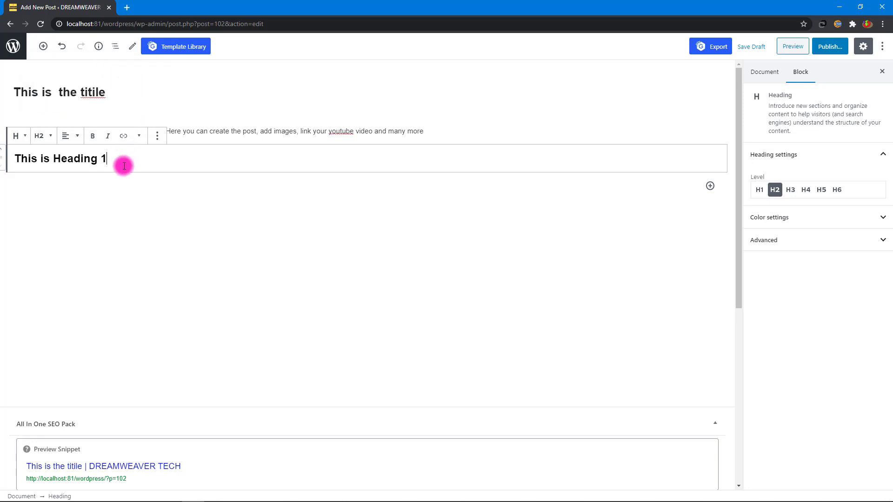
{"action": "key", "text": "Return"}
{"action": "type", "text": "Heading 2"}
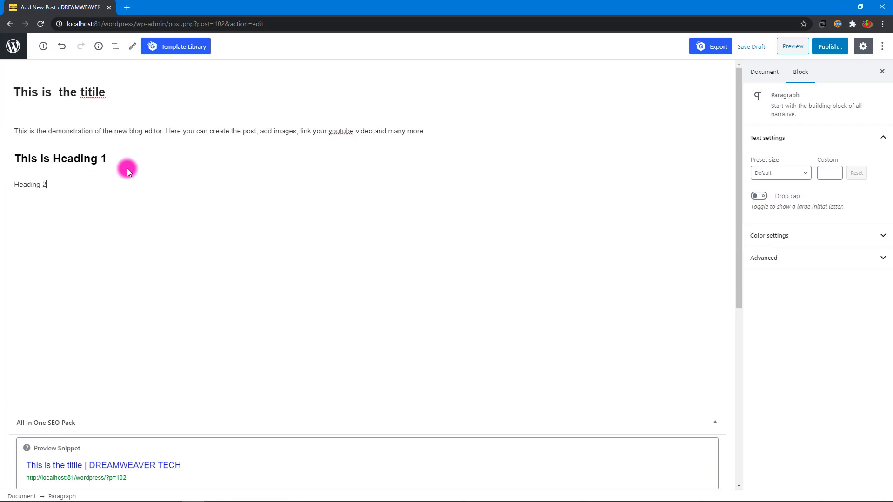
{"action": "left_click", "coordinate": [18, 164]}
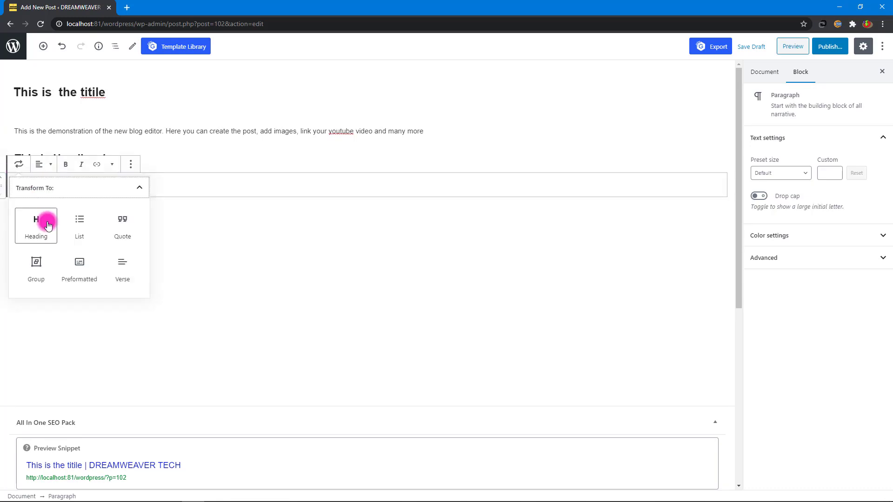
{"action": "left_click", "coordinate": [48, 225]}
{"action": "left_click", "coordinate": [50, 165]}
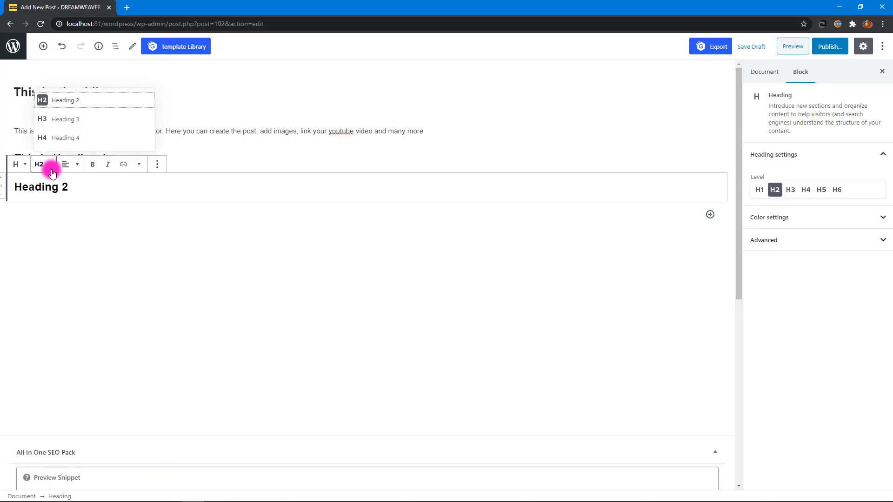
{"action": "left_click", "coordinate": [67, 130]}
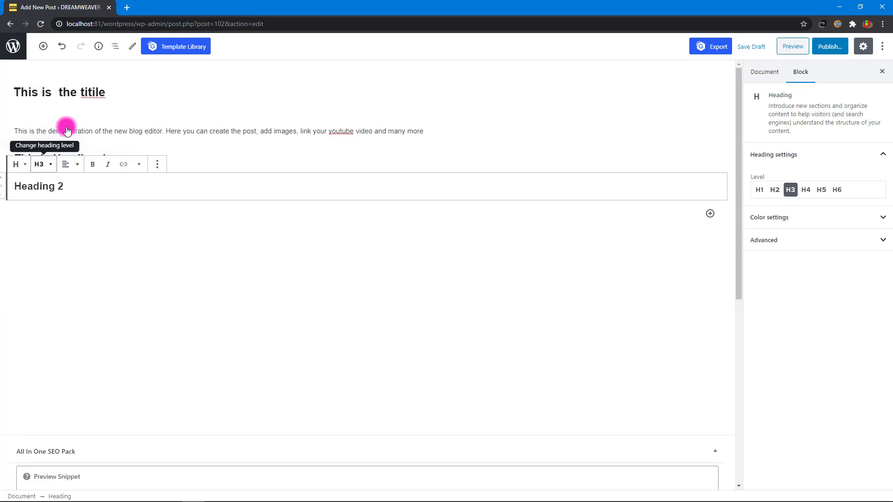
{"action": "left_click", "coordinate": [71, 142]}
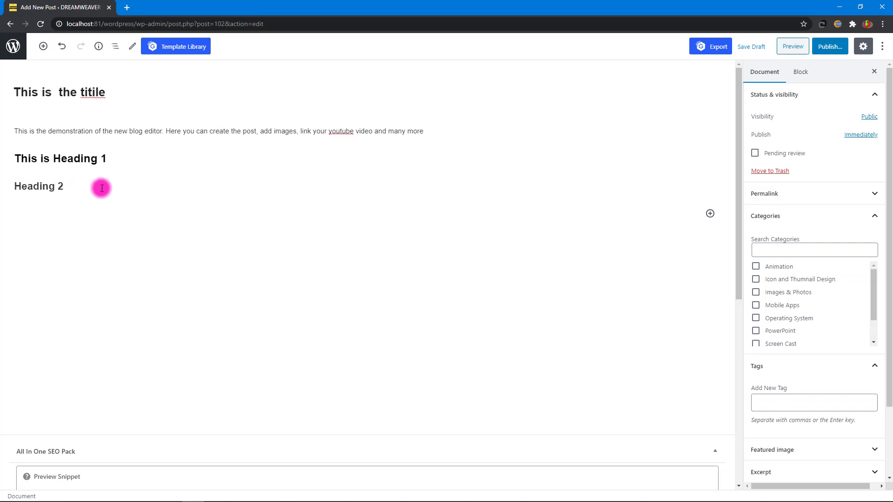
Review the content structure and outline, and insert an empty heading block directly below "Heading 2"
{"action": "left_click", "coordinate": [99, 50]}
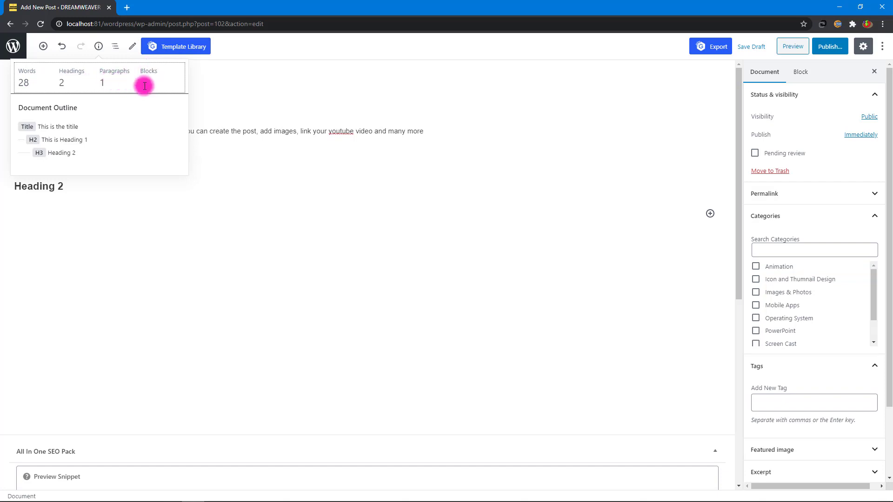
{"action": "left_click", "coordinate": [230, 234]}
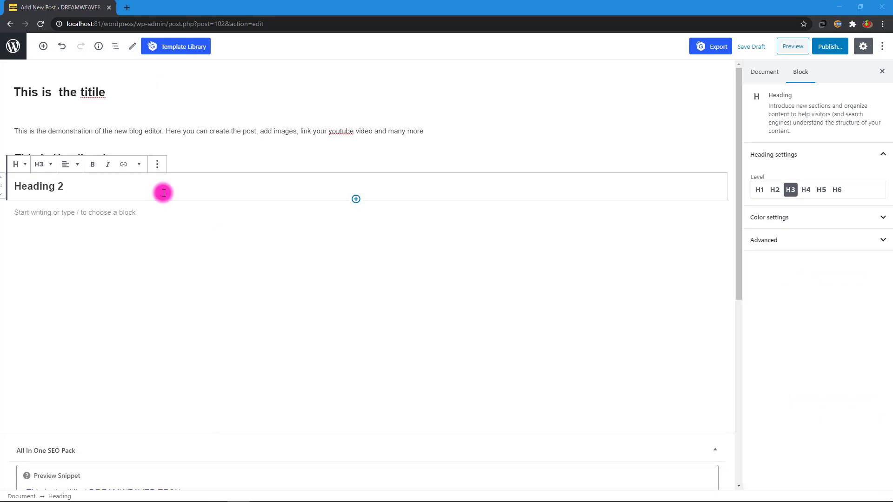
{"action": "left_click", "coordinate": [357, 201]}
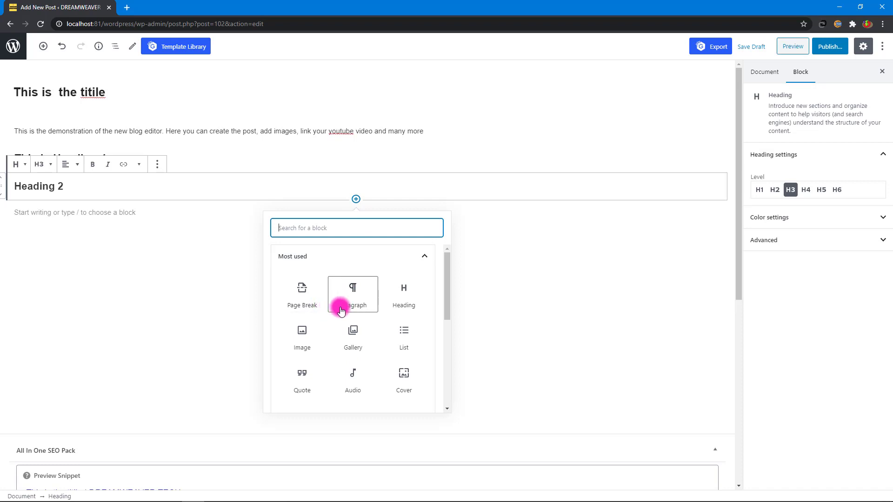
{"action": "scroll", "coordinate": [341, 307], "scroll_direction": "down", "scroll_amount": 2}
{"action": "scroll", "coordinate": [341, 307], "scroll_direction": "up", "scroll_amount": 2}
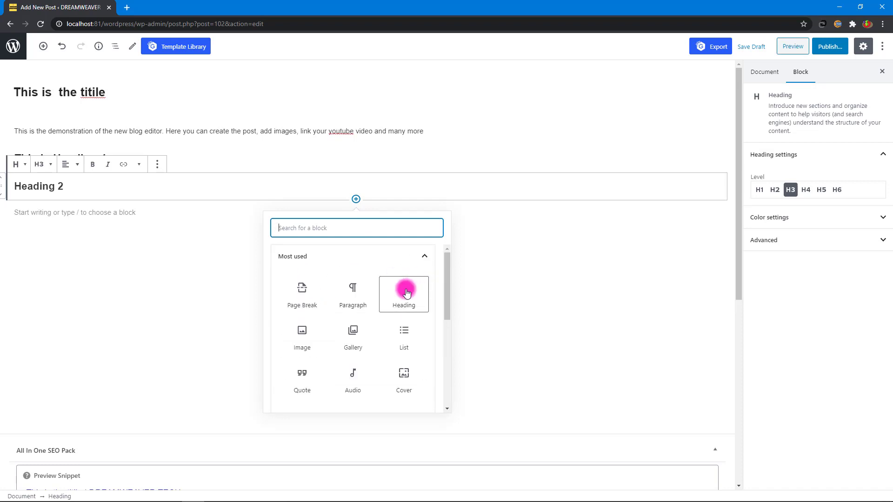
{"action": "left_click", "coordinate": [406, 292]}
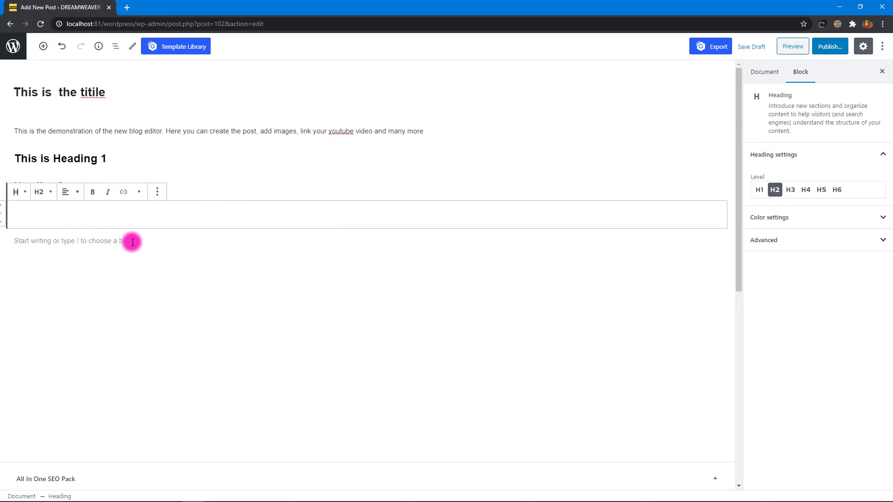
Insert an image block below the empty heading using the slash command, and start an empty paragraph beneath it
{"action": "left_click", "coordinate": [27, 241]}
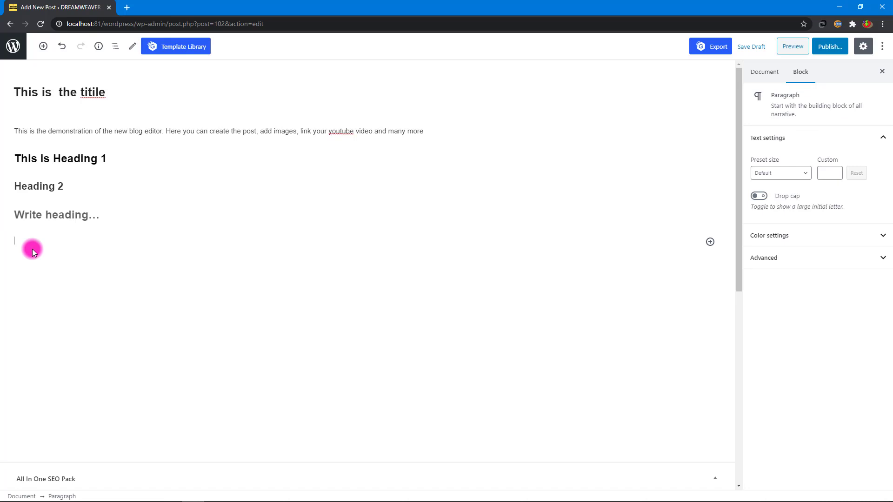
{"action": "type", "text": "/"}
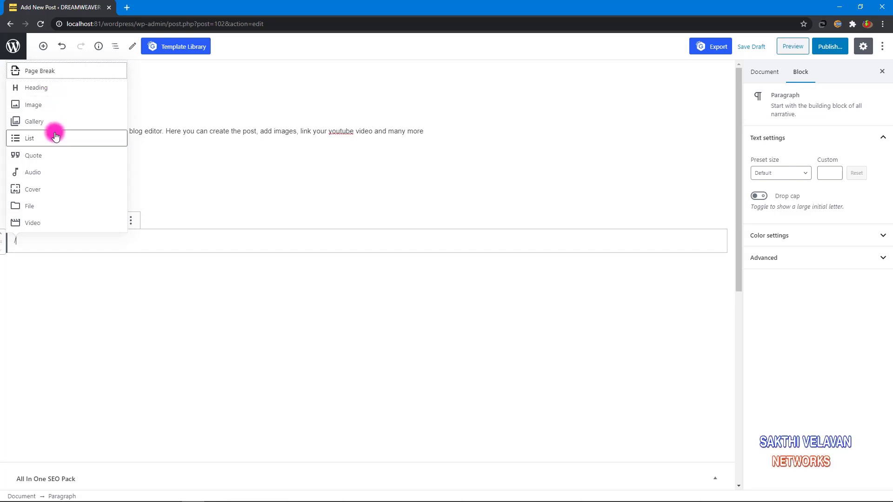
{"action": "left_click", "coordinate": [58, 108]}
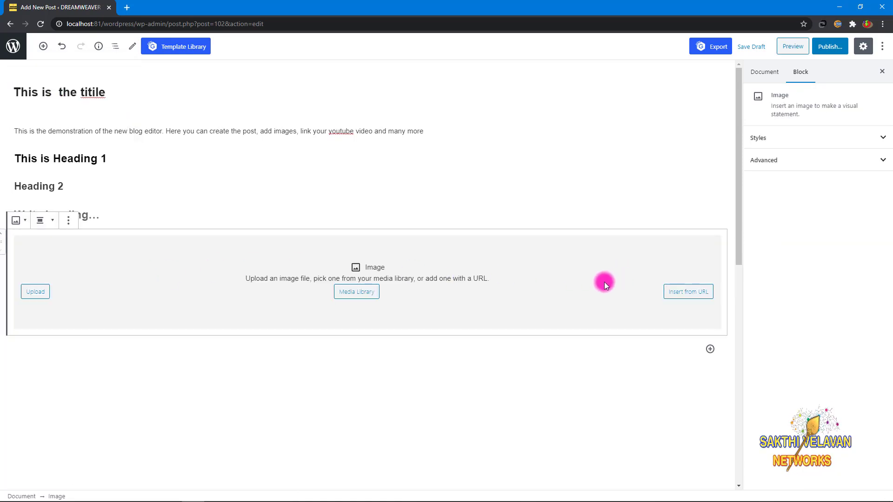
{"action": "left_click", "coordinate": [138, 350]}
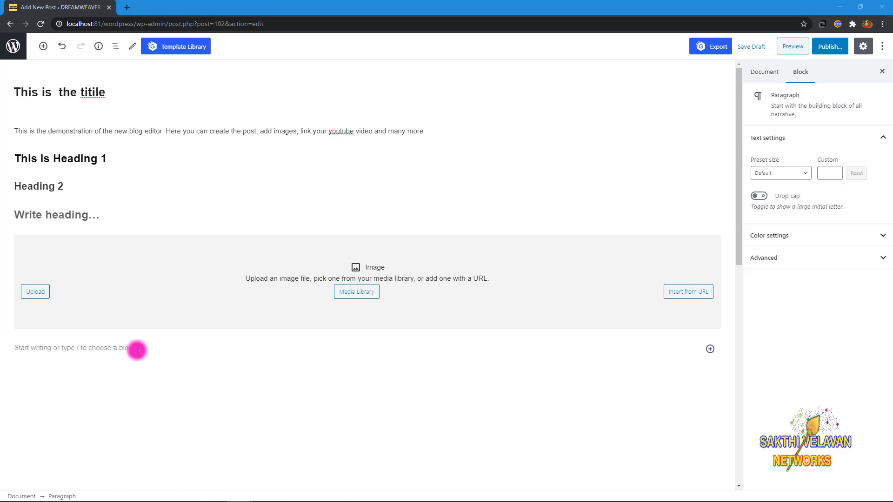
Insert a second image block with the slash command /image and load the image from the copied URL
{"action": "left_click", "coordinate": [110, 351]}
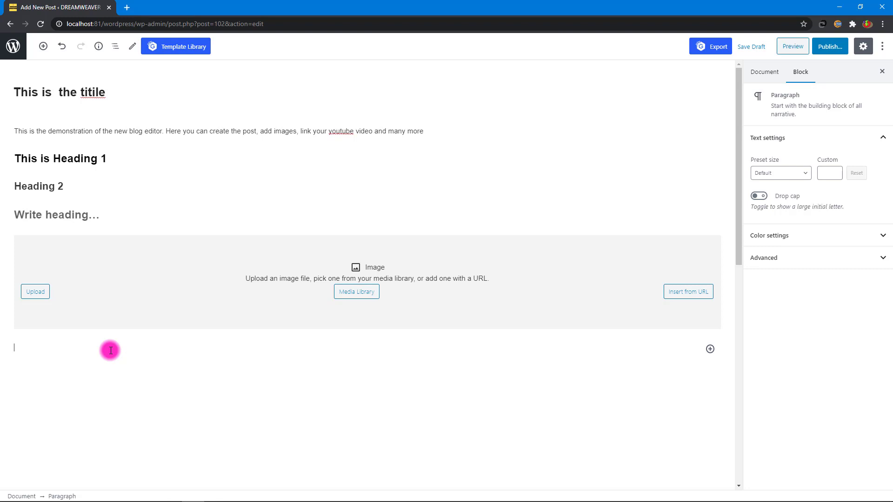
{"action": "type", "text": "/image"}
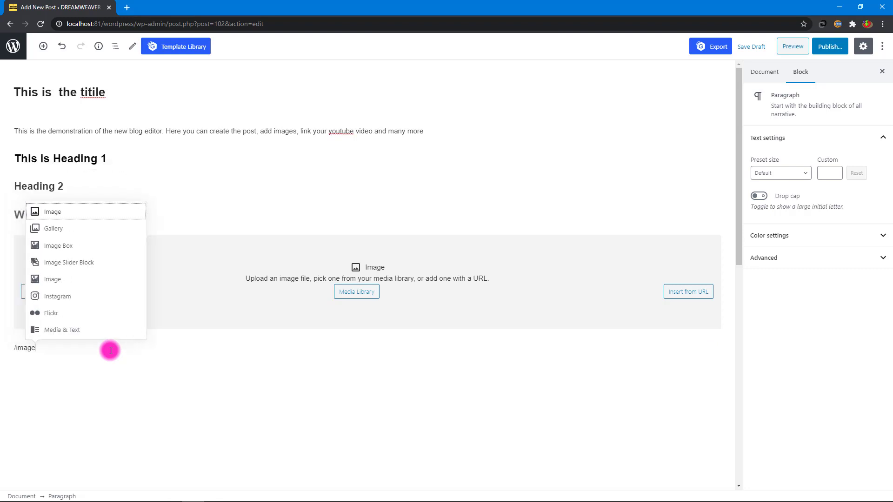
{"action": "key", "text": "Return"}
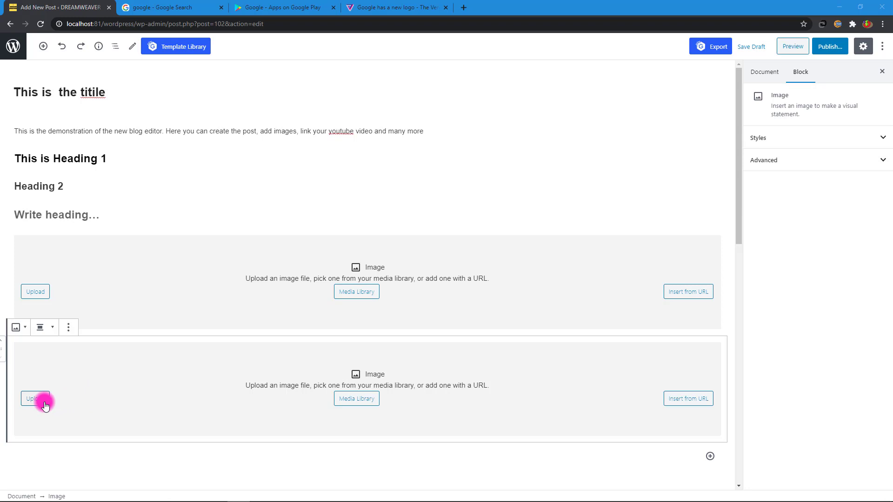
{"action": "left_click", "coordinate": [679, 405]}
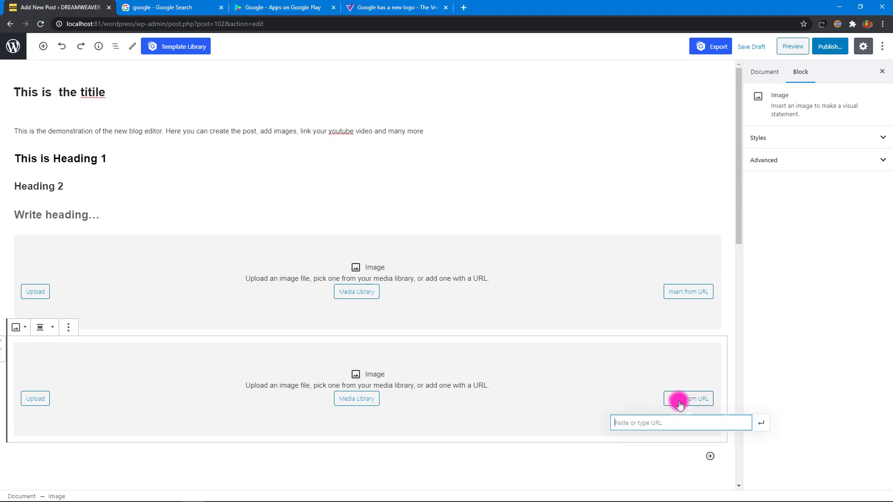
{"action": "key", "text": "ctrl+v"}
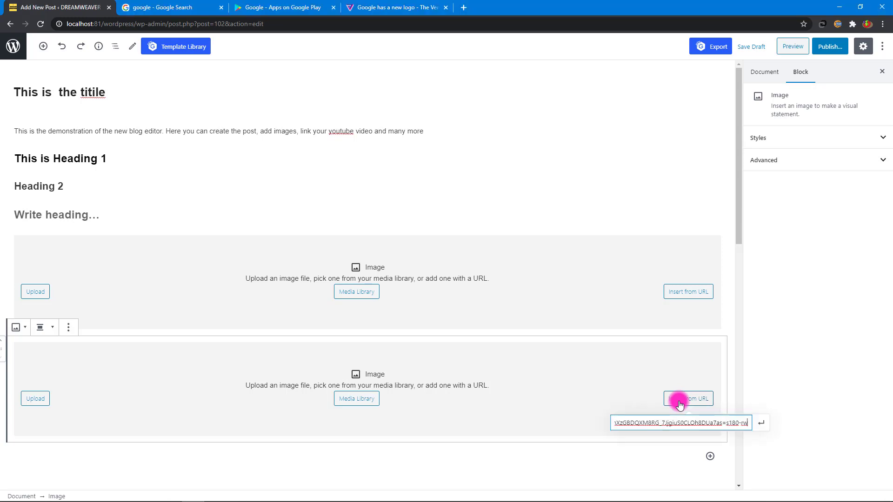
{"action": "key", "text": "Return"}
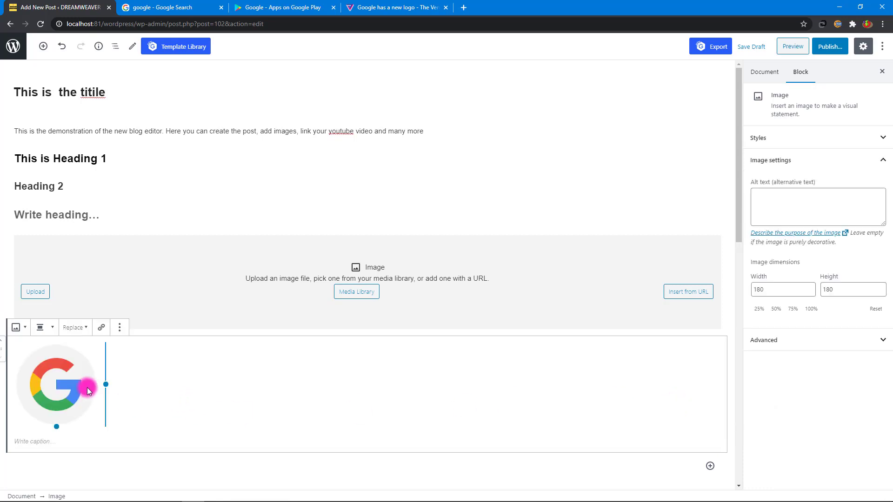
Format the word "demonstration" in the opening paragraph as bold and italic
{"action": "left_click", "coordinate": [82, 142]}
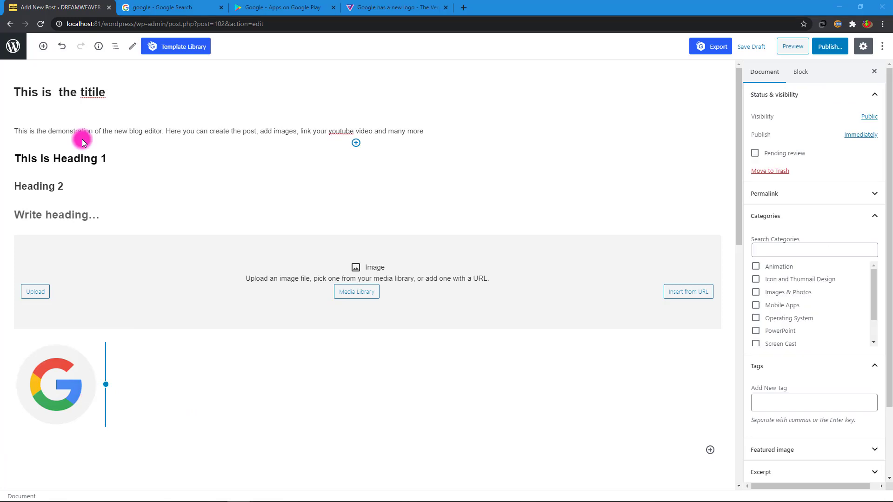
{"action": "left_click", "coordinate": [84, 131]}
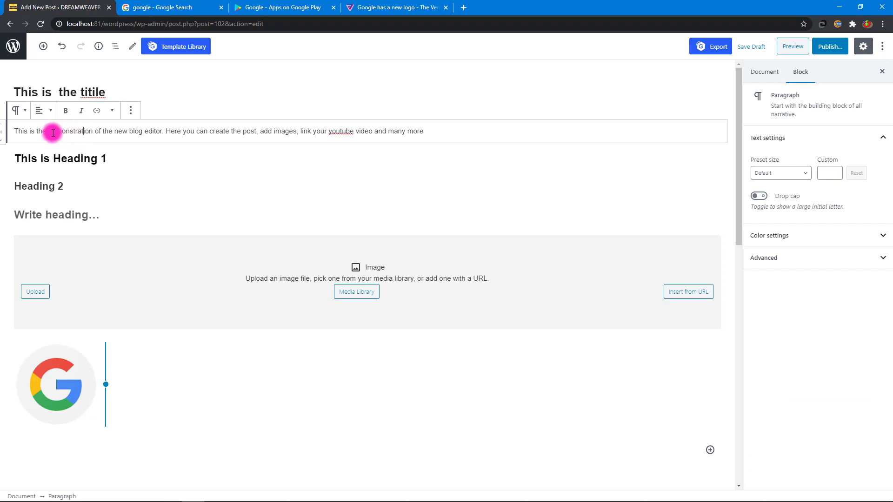
{"action": "left_click_drag", "start_coordinate": [48, 131], "coordinate": [95, 131]}
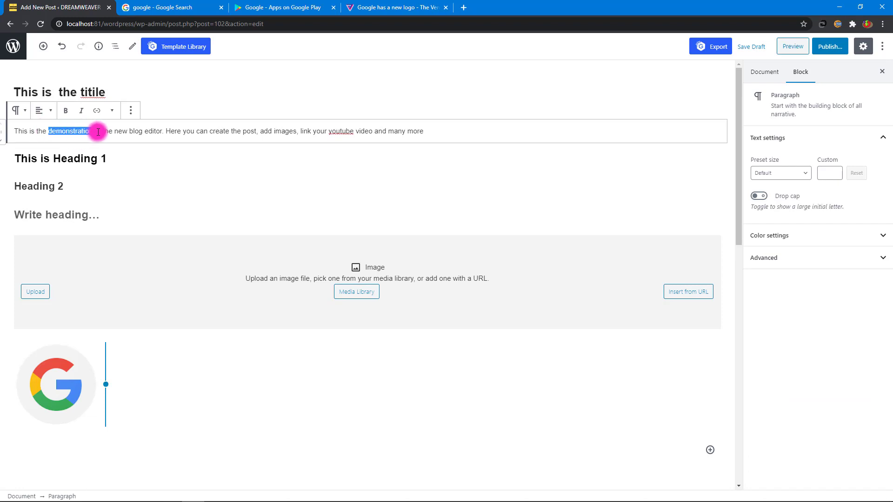
{"action": "left_click", "coordinate": [67, 116]}
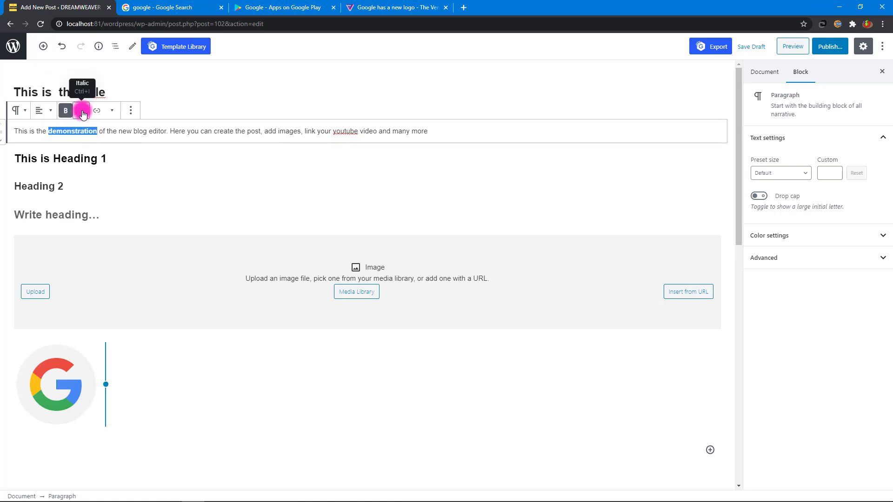
{"action": "left_click", "coordinate": [83, 114]}
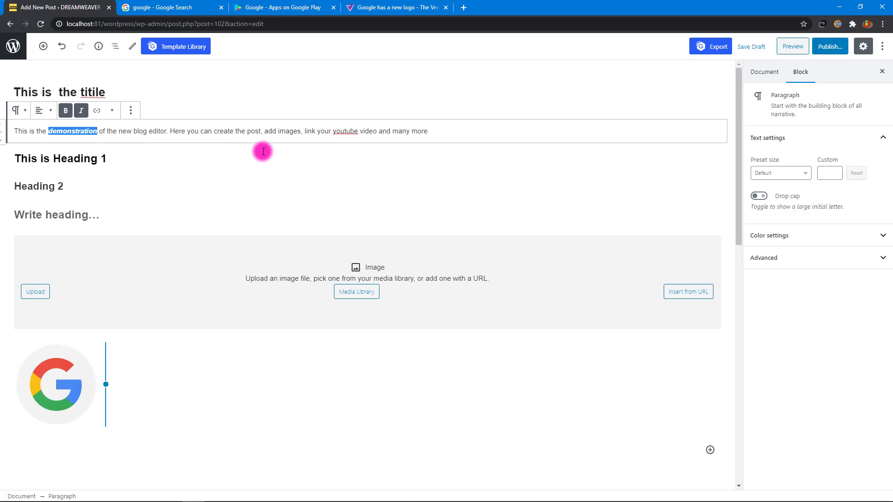
Add a link to the word "images" in the opening paragraph and open the paragraph block's additional options
{"action": "left_click_drag", "start_coordinate": [278, 132], "coordinate": [300, 132]}
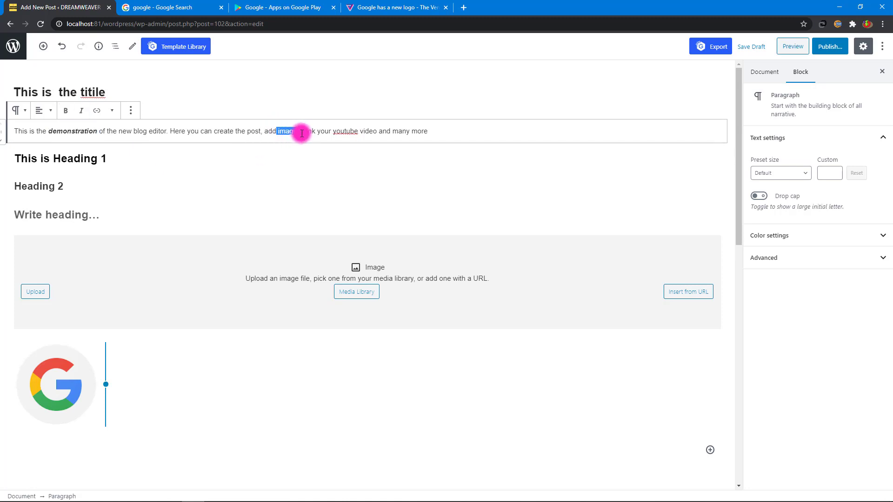
{"action": "left_click", "coordinate": [94, 112]}
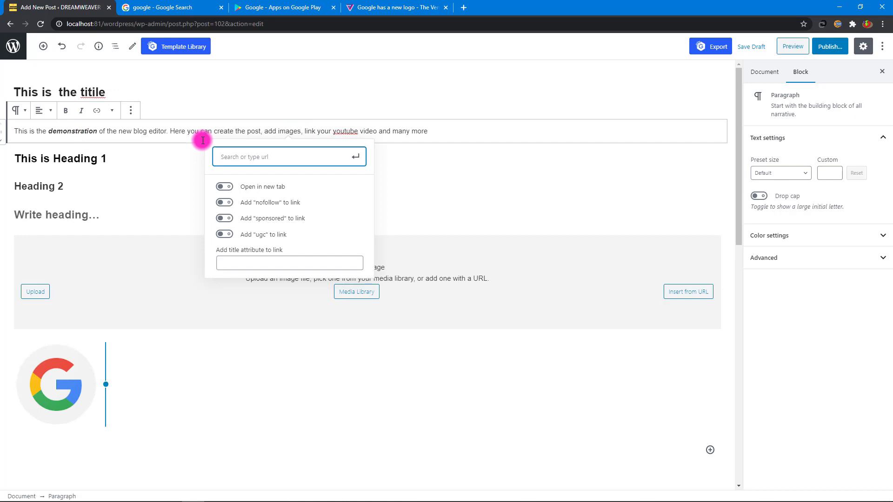
{"action": "left_click", "coordinate": [286, 131]}
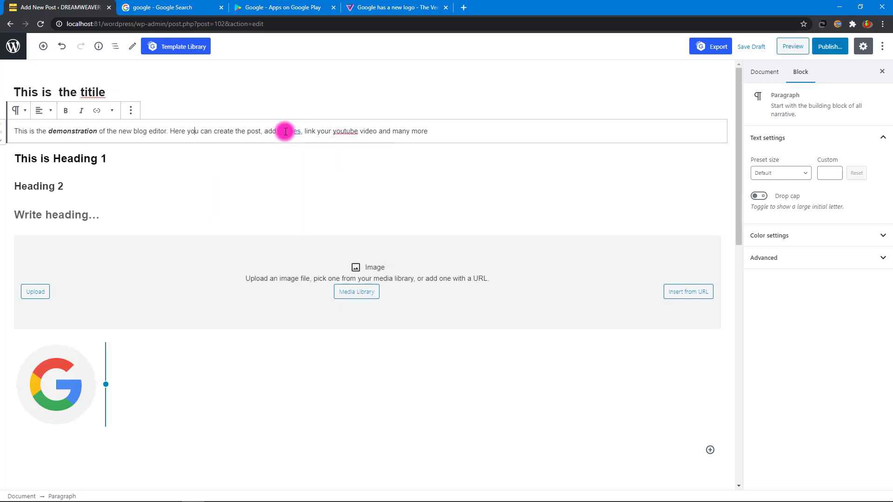
{"action": "left_click", "coordinate": [130, 112]}
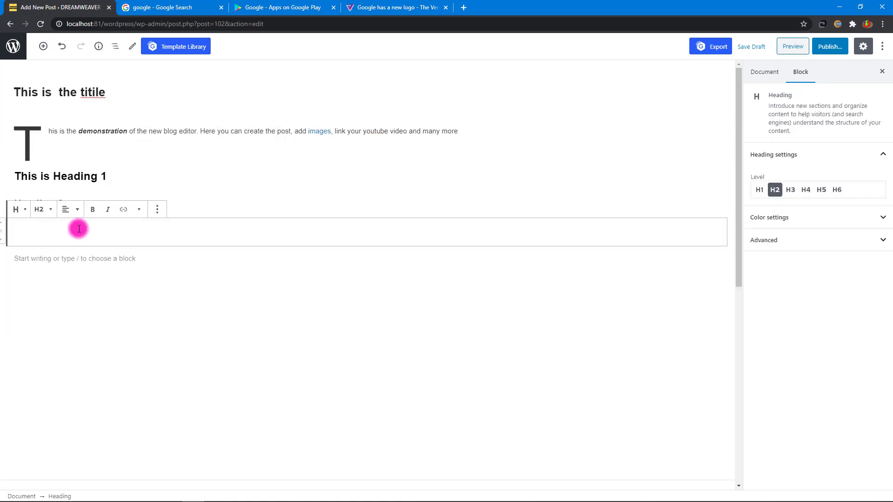
Move the empty heading block up above the opening paragraph and back down below "Heading 2"
{"action": "left_click", "coordinate": [2, 225]}
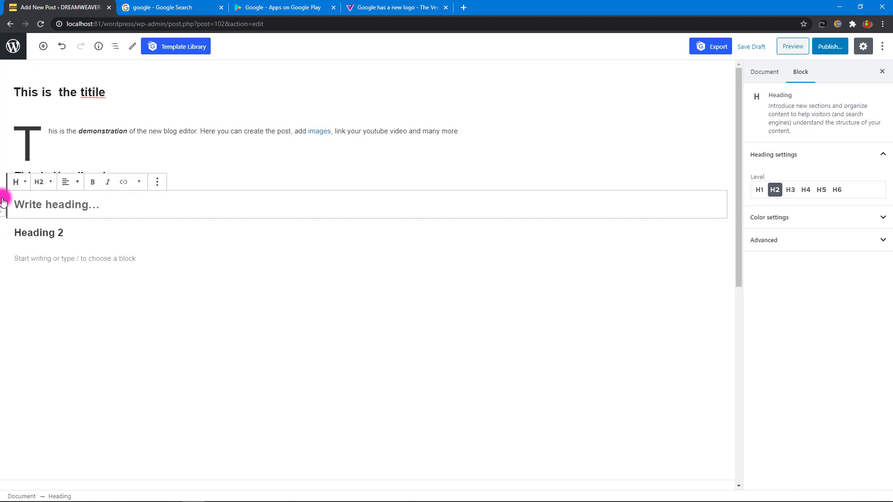
{"action": "left_click", "coordinate": [3, 205]}
{"action": "left_click", "coordinate": [3, 172]}
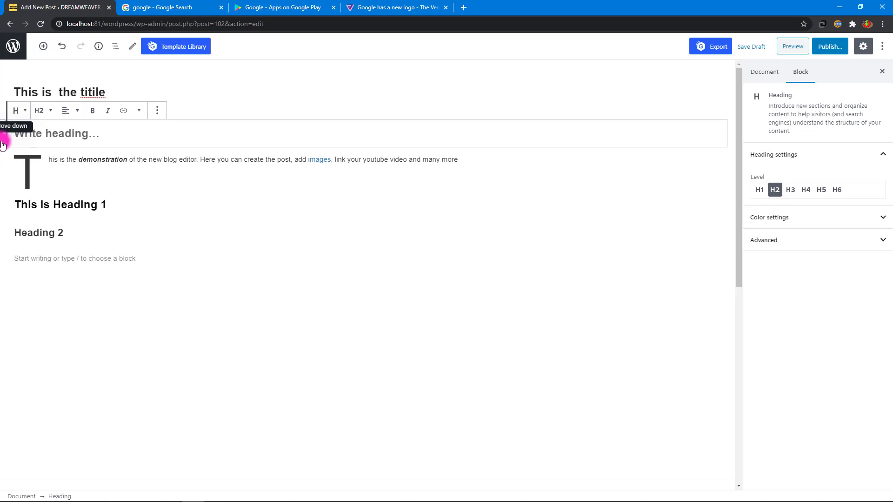
{"action": "left_click", "coordinate": [3, 145]}
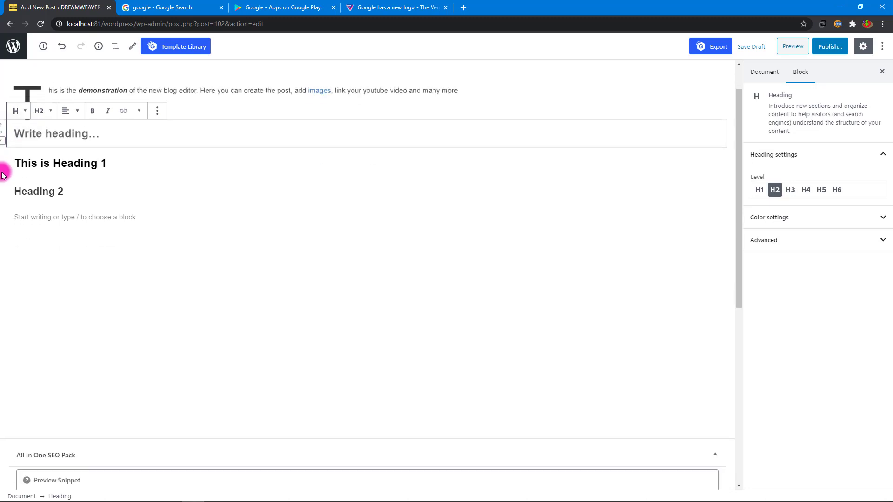
{"action": "left_click", "coordinate": [2, 148]}
{"action": "left_click", "coordinate": [2, 148]}
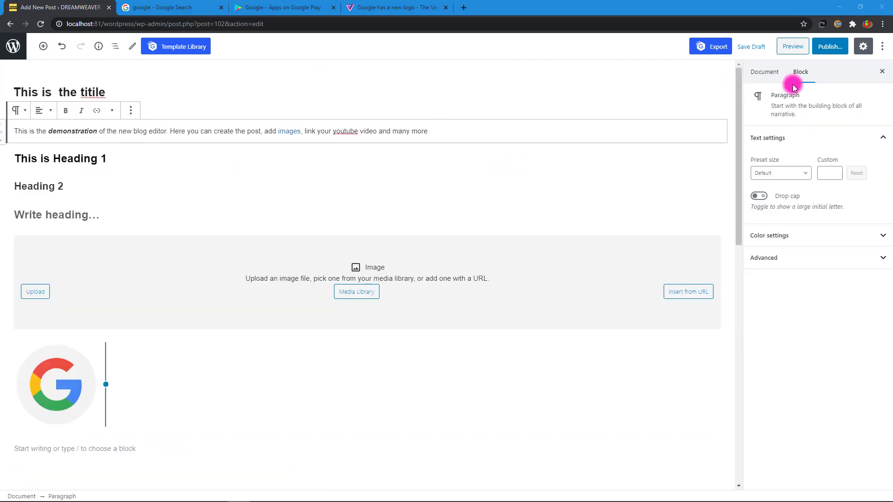
Turn on the drop cap for the opening paragraph and show the empty image block's settings
{"action": "left_click", "coordinate": [797, 74]}
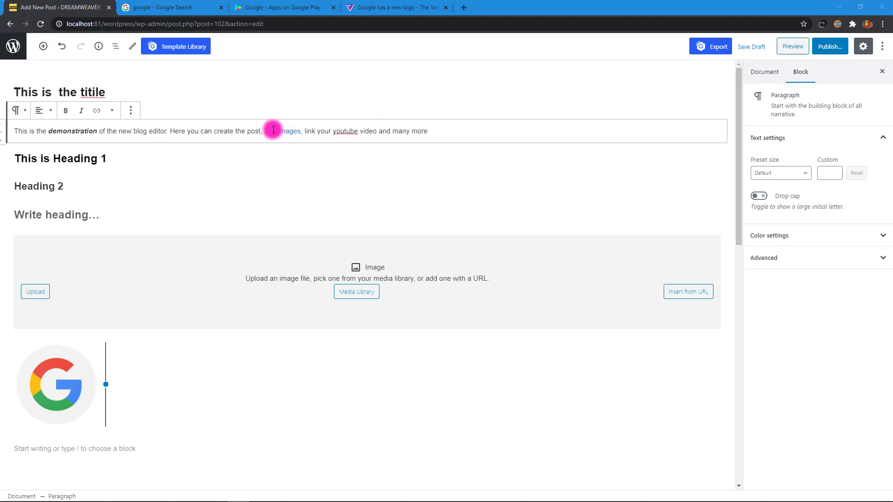
{"action": "left_click", "coordinate": [758, 196]}
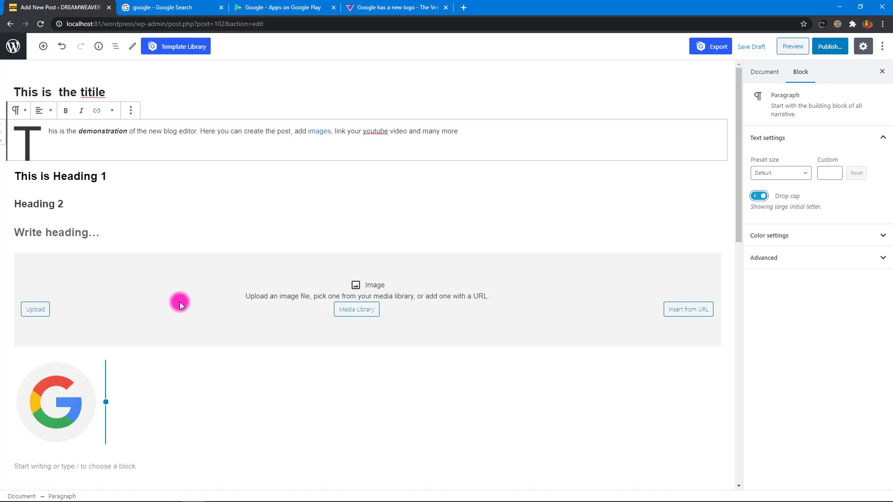
{"action": "left_click", "coordinate": [251, 289]}
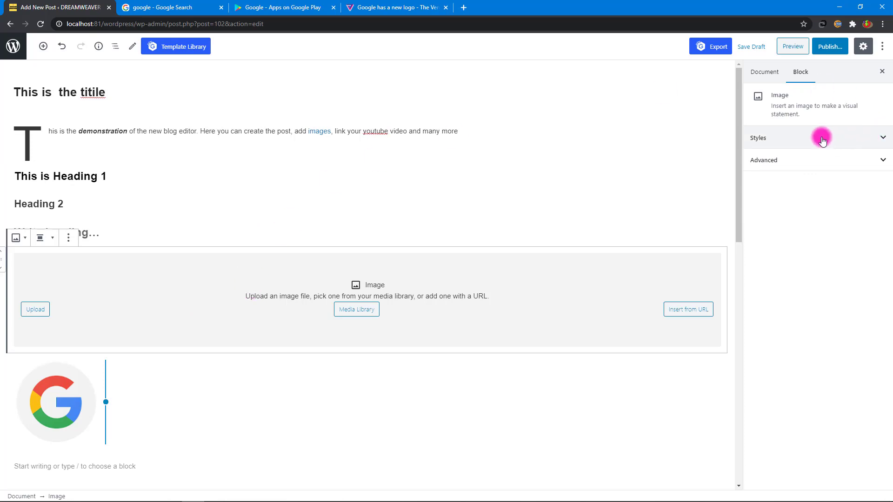
Insert a Button (Old version) block below the Google logo image using the slash command
{"action": "scroll", "coordinate": [441, 231], "scroll_direction": "down", "scroll_amount": 5}
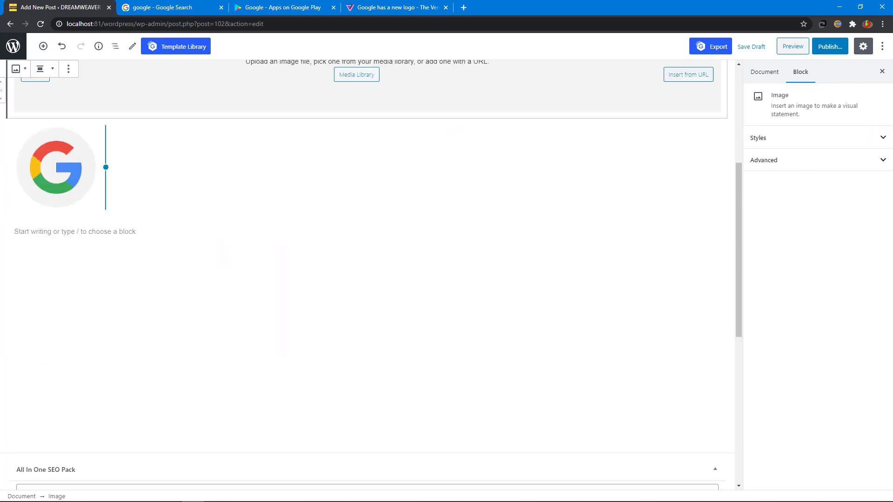
{"action": "left_click", "coordinate": [33, 233]}
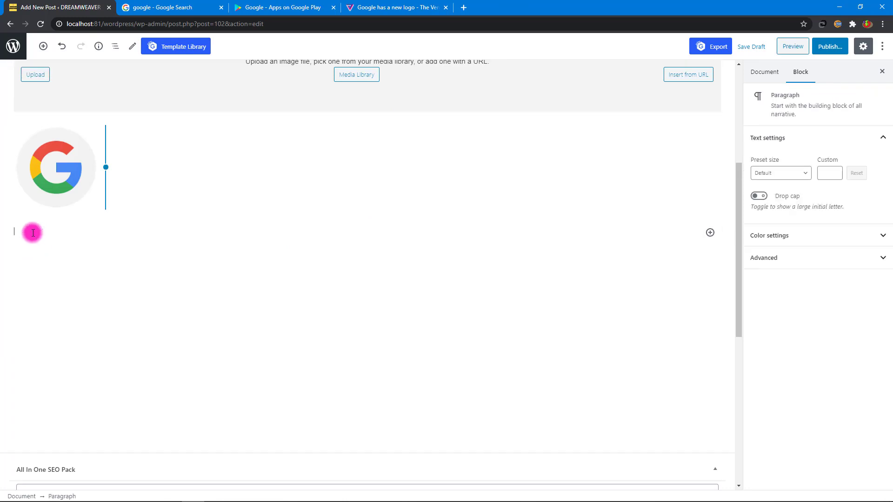
{"action": "type", "text": "/"}
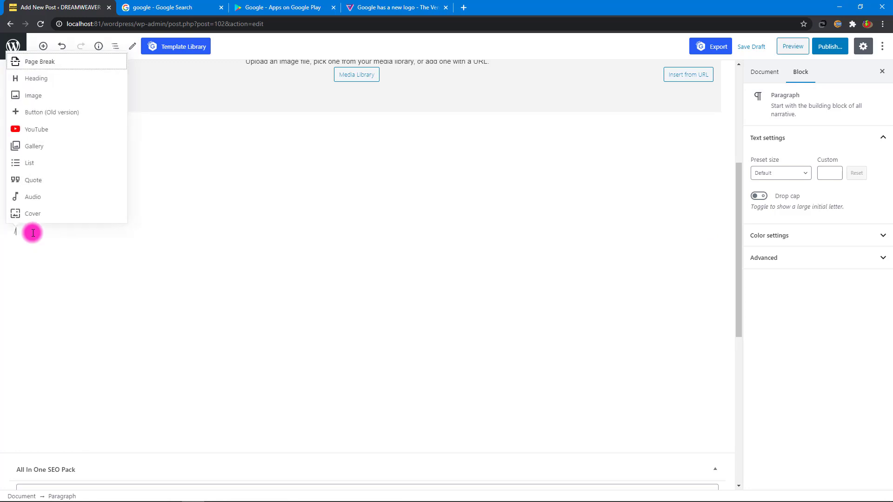
{"action": "type", "text": "bu"}
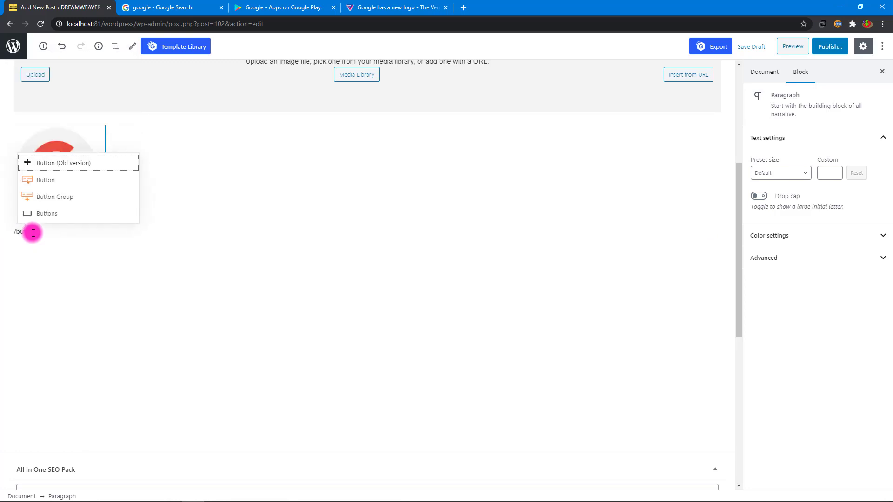
{"action": "key", "text": "Return"}
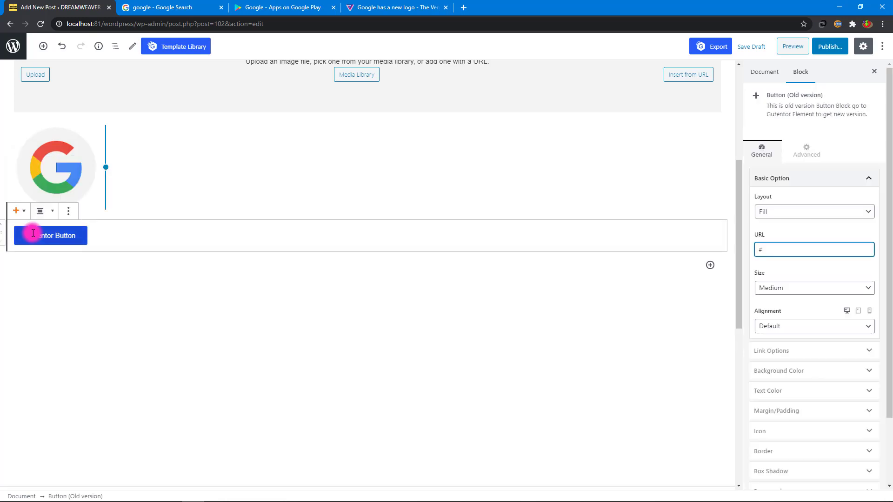
Replace the new button's label with "Download"
{"action": "left_click", "coordinate": [29, 235]}
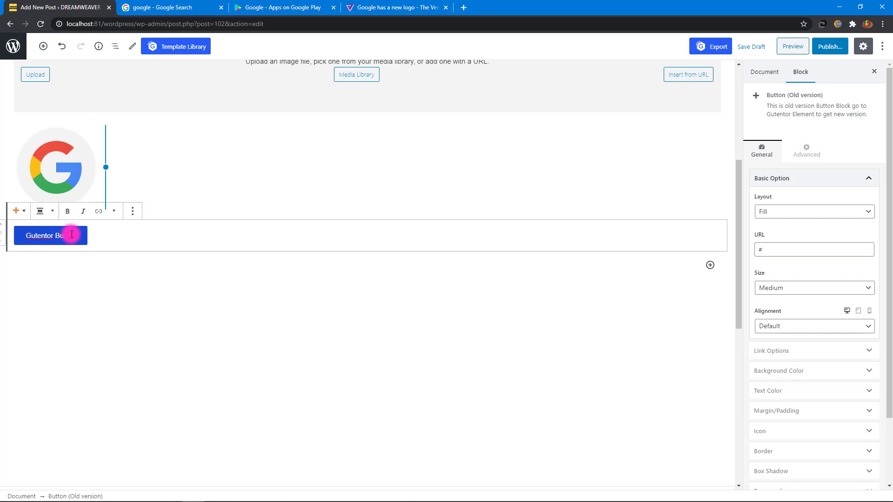
{"action": "left_click_drag", "start_coordinate": [81, 240], "coordinate": [21, 238]}
{"action": "type", "text": "Download"}
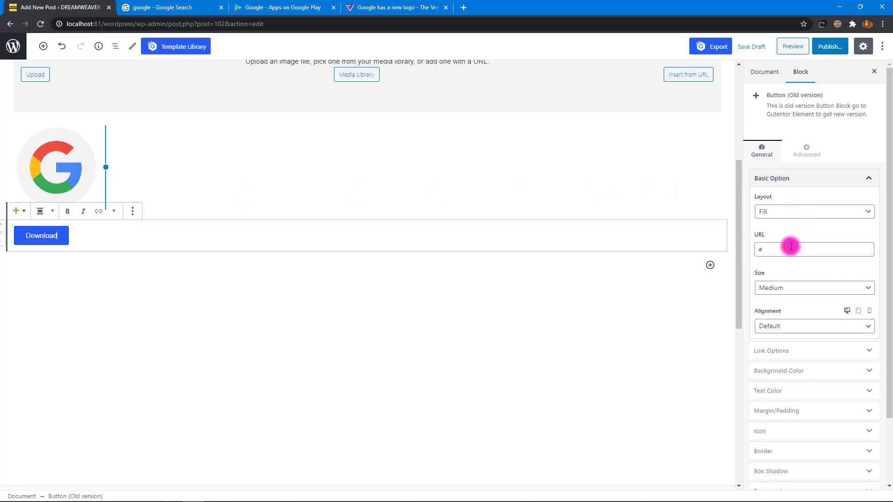
Try the OutLine layout on the Download button, and return its layout to Fill
{"action": "scroll", "coordinate": [791, 246], "scroll_direction": "down", "scroll_amount": 2}
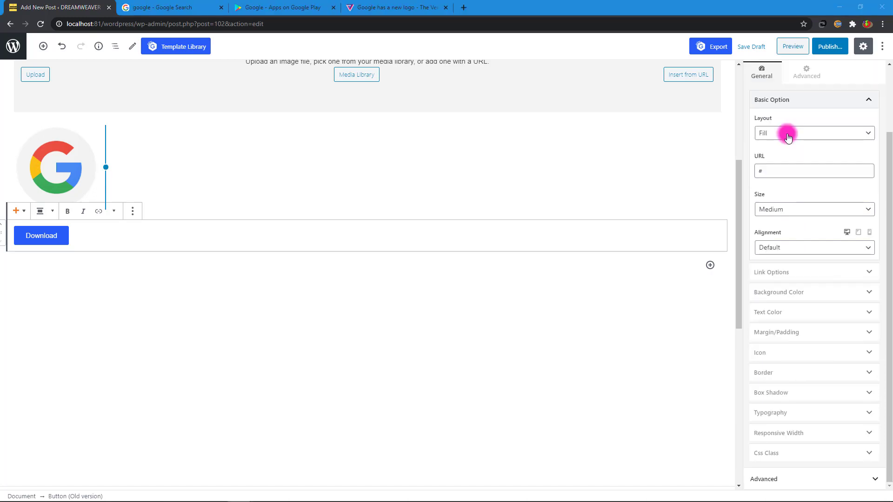
{"action": "left_click", "coordinate": [788, 135]}
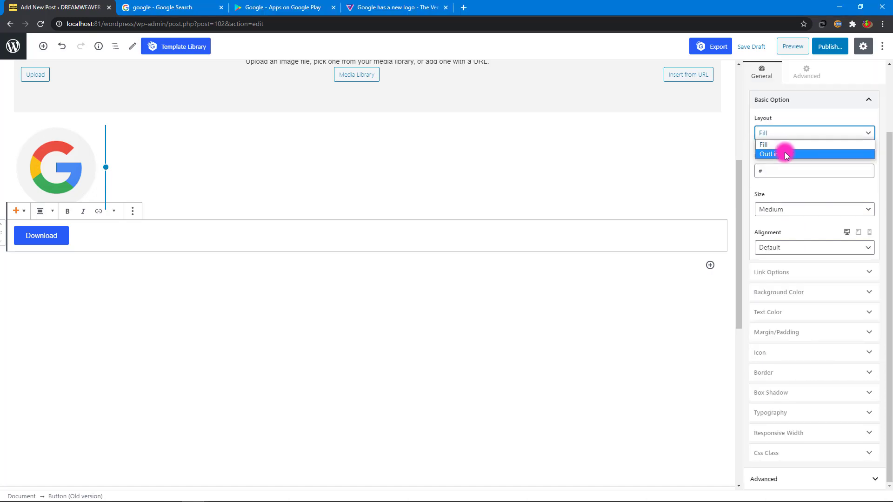
{"action": "left_click", "coordinate": [771, 156]}
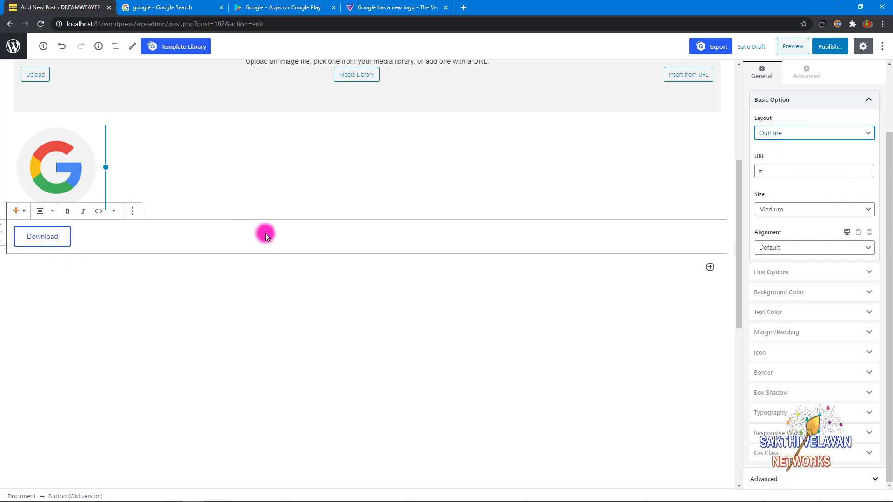
{"action": "left_click", "coordinate": [834, 134]}
{"action": "left_click", "coordinate": [788, 147]}
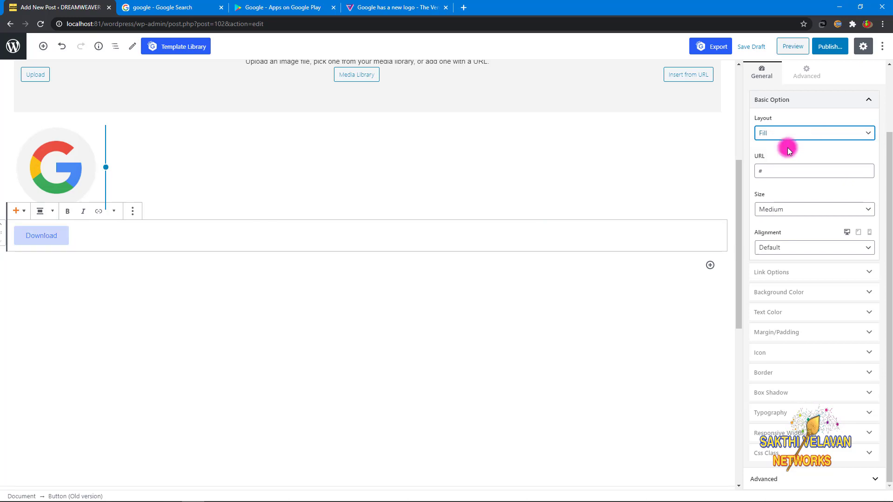
Copy the image address of the Google logo from the image results in the Google Search tab for the button's link
{"action": "left_click", "coordinate": [785, 171]}
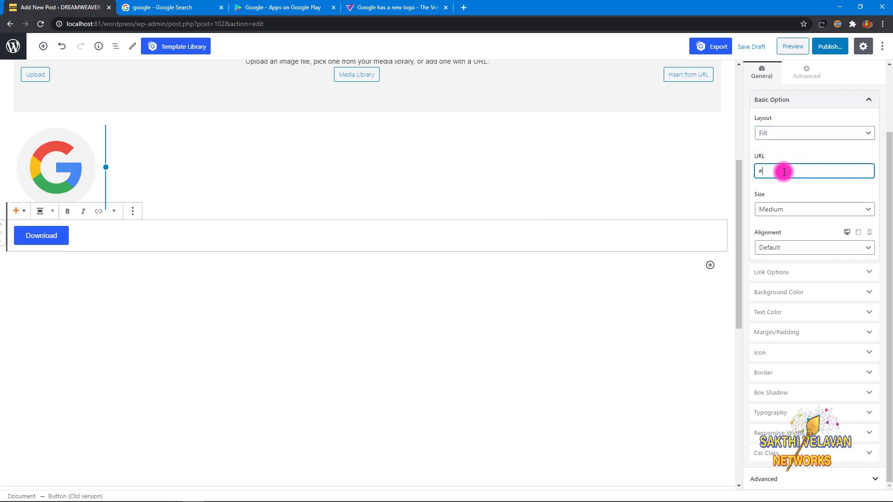
{"action": "left_click_drag", "start_coordinate": [784, 172], "coordinate": [750, 175]}
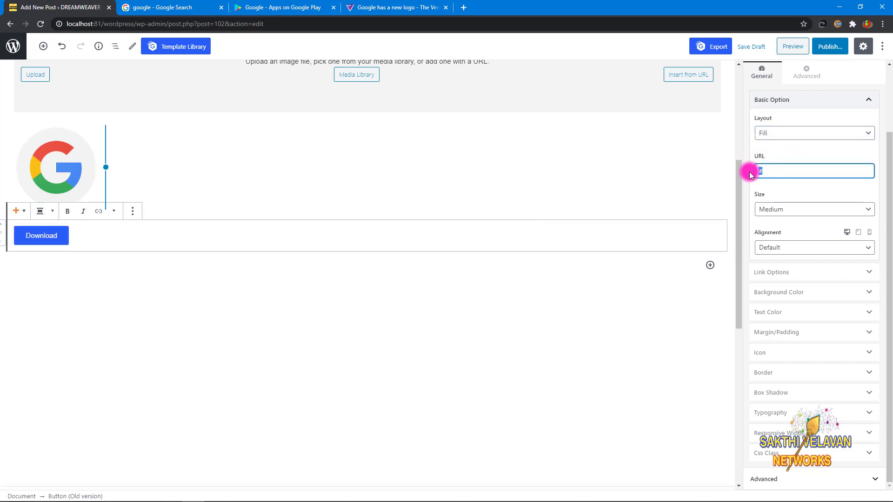
{"action": "left_click", "coordinate": [189, 8]}
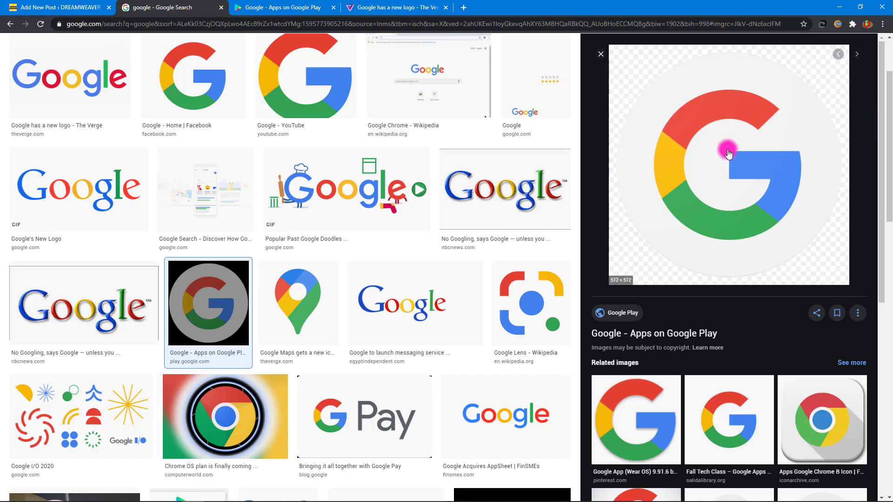
{"action": "right_click", "coordinate": [687, 171]}
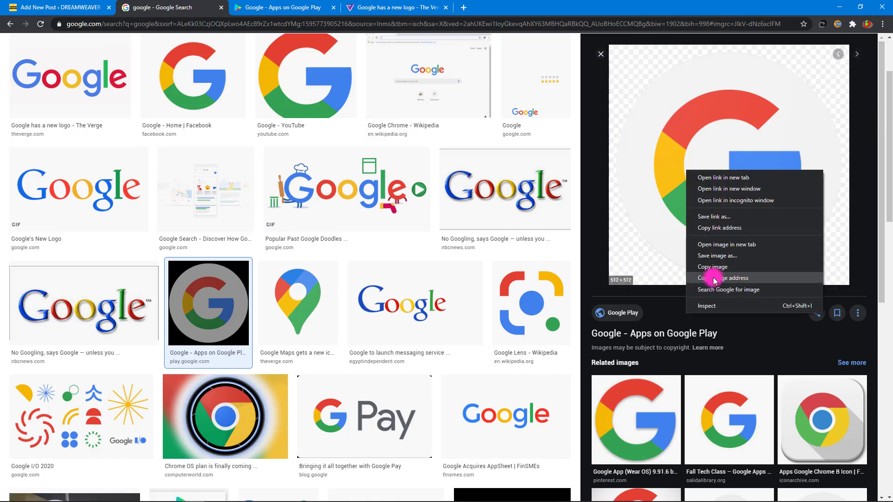
{"action": "left_click", "coordinate": [715, 278]}
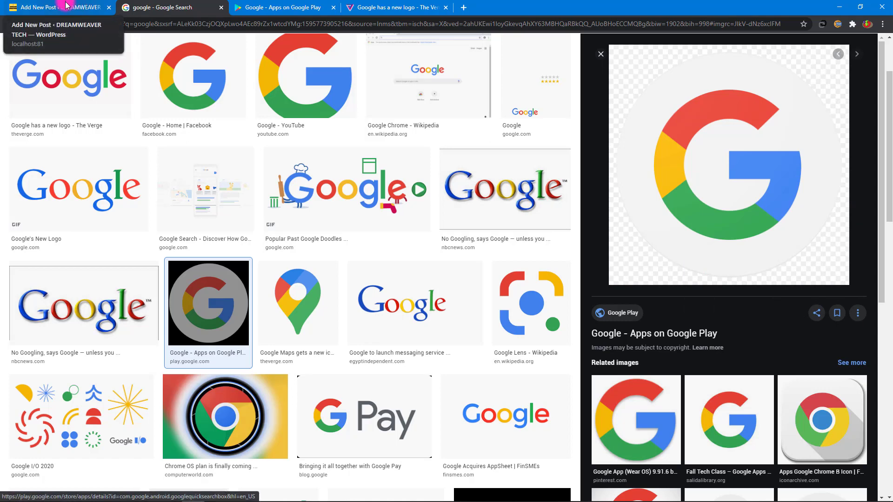
Return to the post and replace the Download button's URL with the copied image address
{"action": "left_click", "coordinate": [80, 4]}
{"action": "left_click", "coordinate": [773, 168]}
{"action": "key", "text": "BackSpace"}
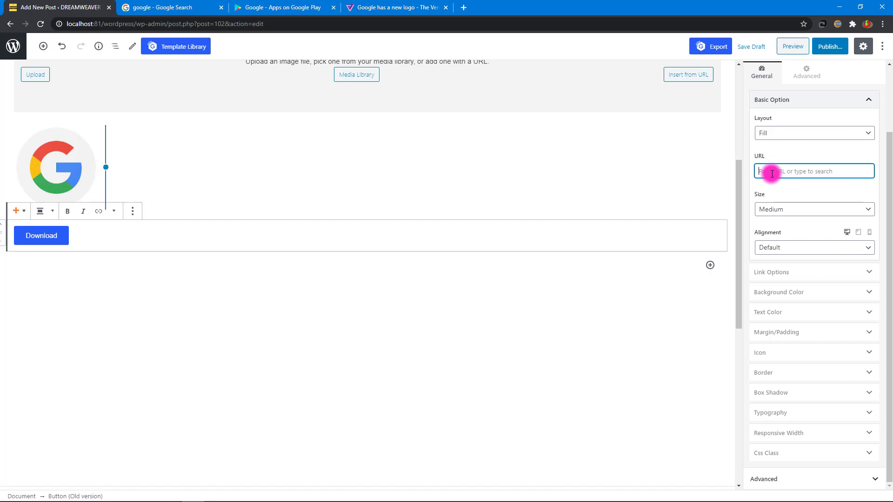
{"action": "key", "text": "ctrl+v"}
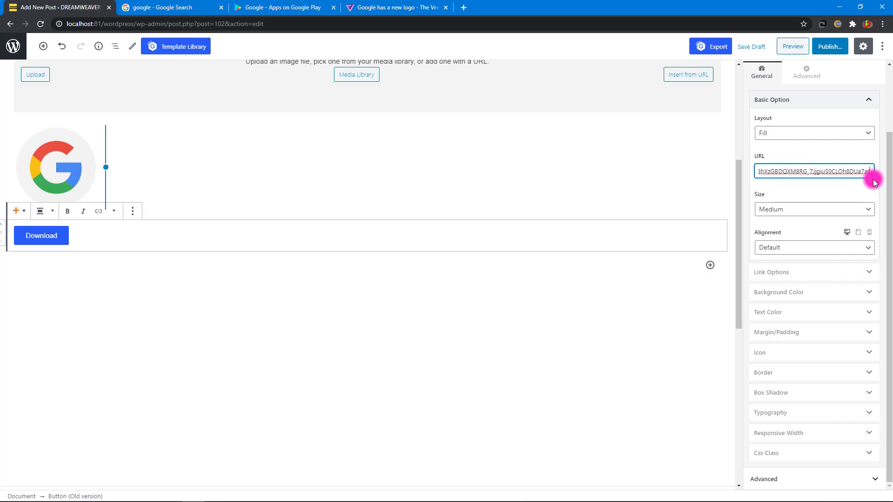
{"action": "left_click", "coordinate": [830, 186]}
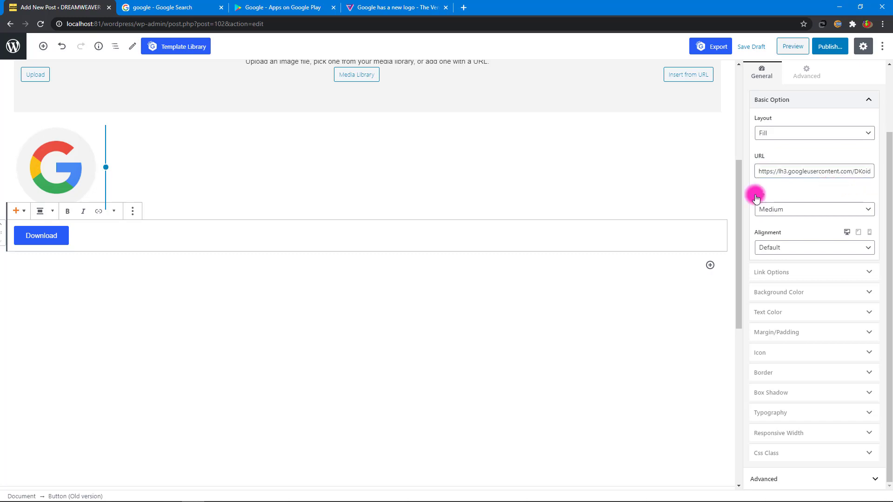
Try the Small size on the Download button, and return its size to Medium
{"action": "left_click", "coordinate": [806, 209]}
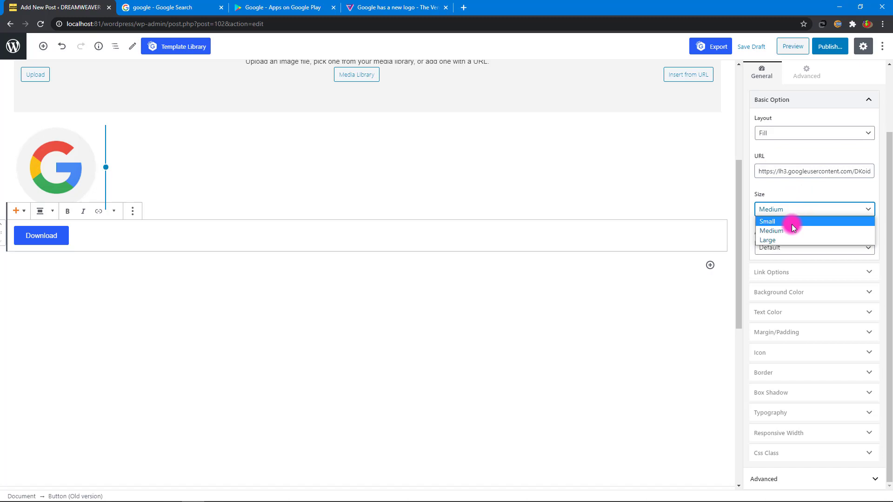
{"action": "left_click", "coordinate": [792, 222]}
{"action": "left_click", "coordinate": [790, 209]}
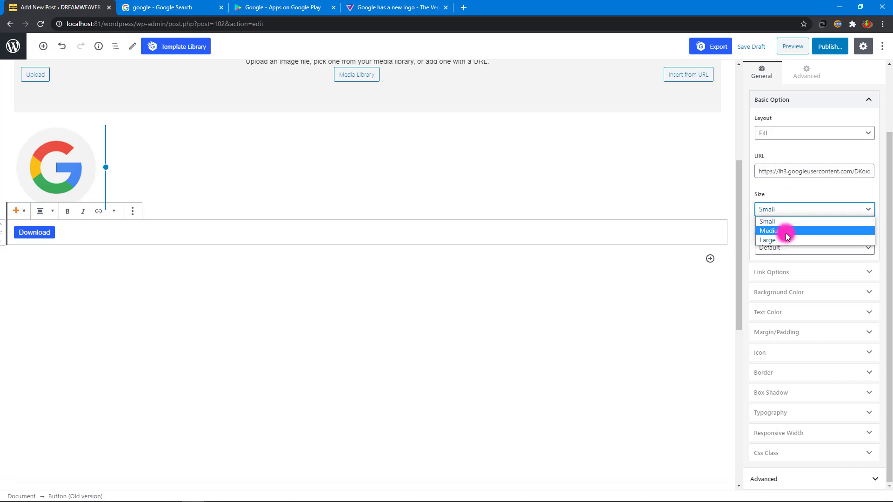
{"action": "left_click", "coordinate": [786, 231]}
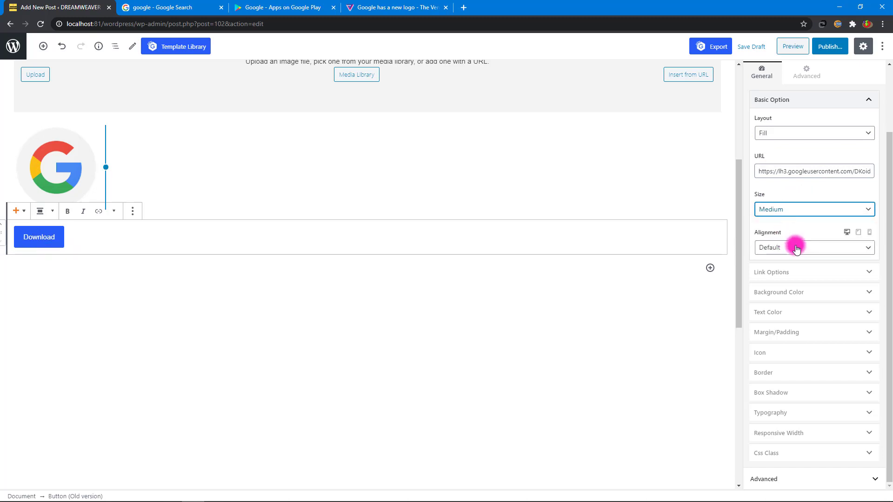
Try the Left, Center and Right alignments on the Download button, and return its alignment to Default
{"action": "left_click", "coordinate": [796, 249]}
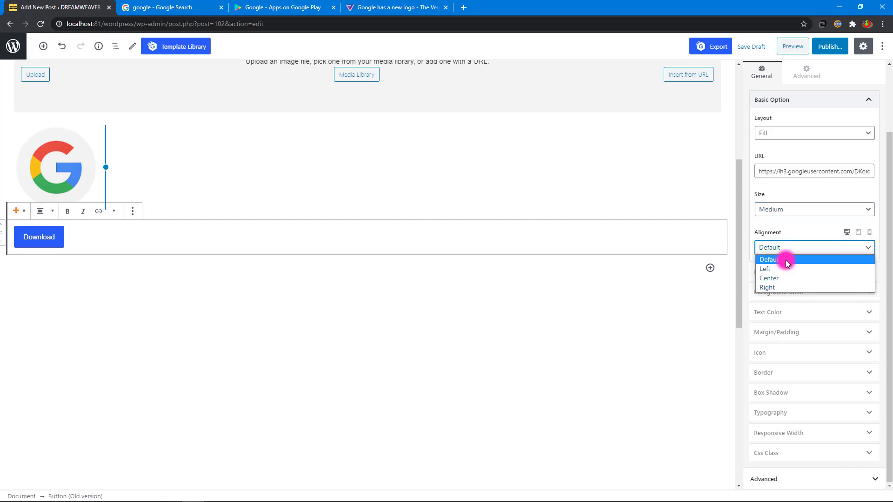
{"action": "left_click", "coordinate": [774, 270]}
{"action": "left_click", "coordinate": [776, 251]}
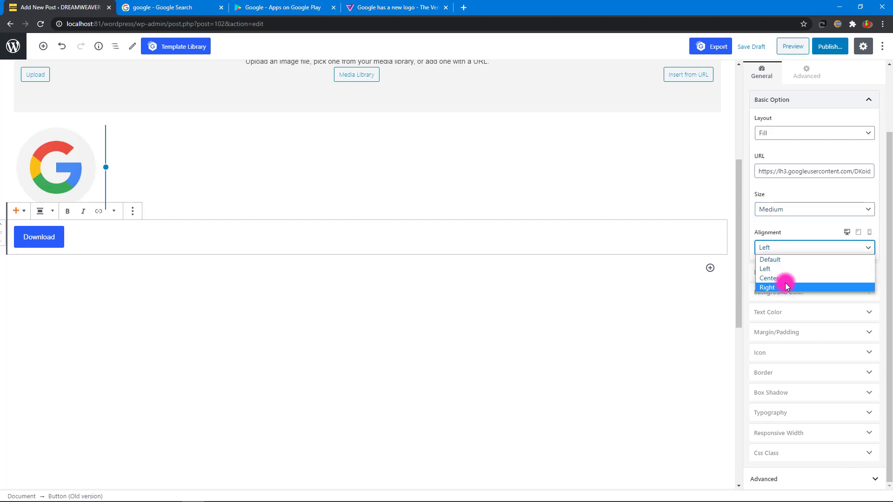
{"action": "left_click", "coordinate": [783, 277]}
{"action": "left_click", "coordinate": [782, 246]}
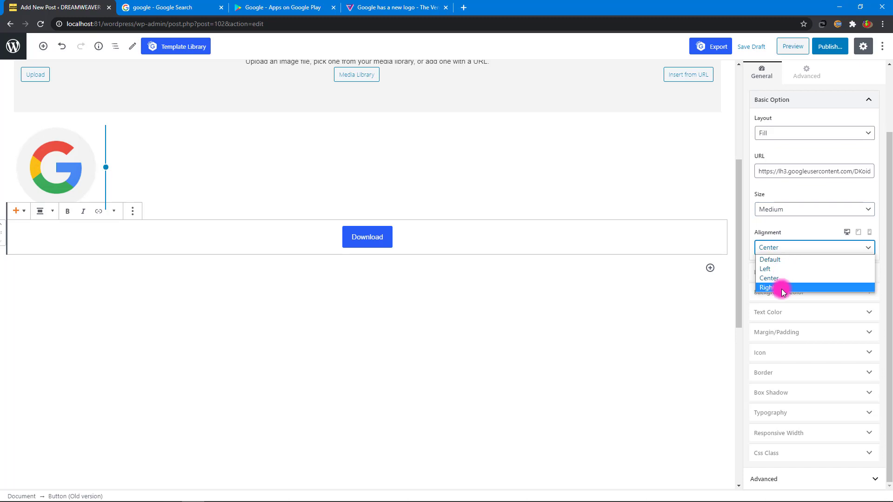
{"action": "left_click", "coordinate": [782, 288]}
{"action": "left_click", "coordinate": [785, 251]}
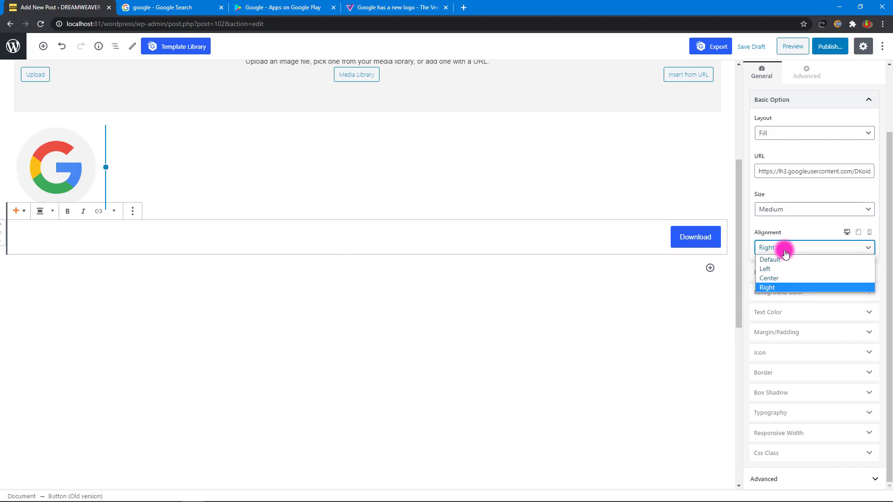
{"action": "left_click", "coordinate": [784, 260]}
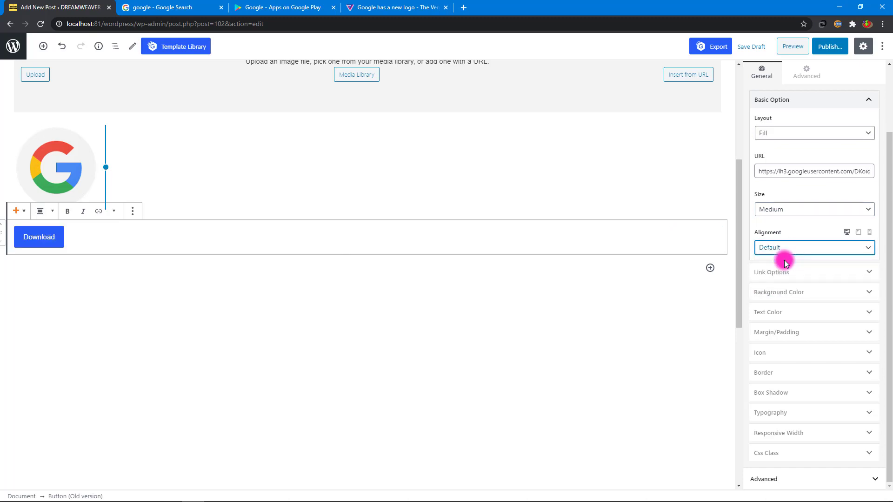
Set the Download button's link to open in a new tab
{"action": "left_click", "coordinate": [814, 279]}
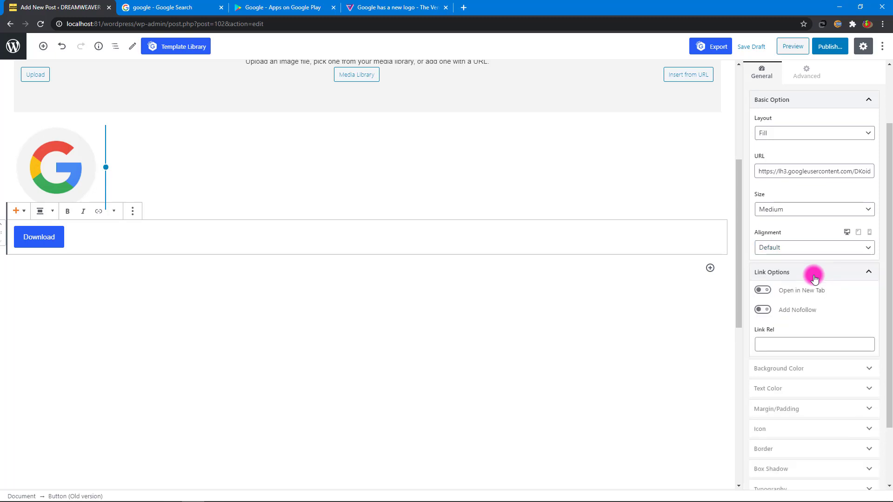
{"action": "left_click", "coordinate": [869, 272]}
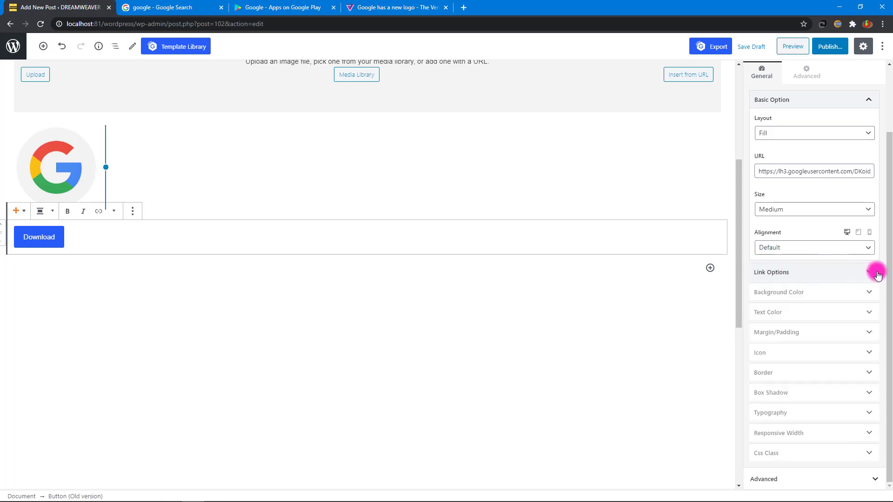
{"action": "left_click", "coordinate": [863, 272]}
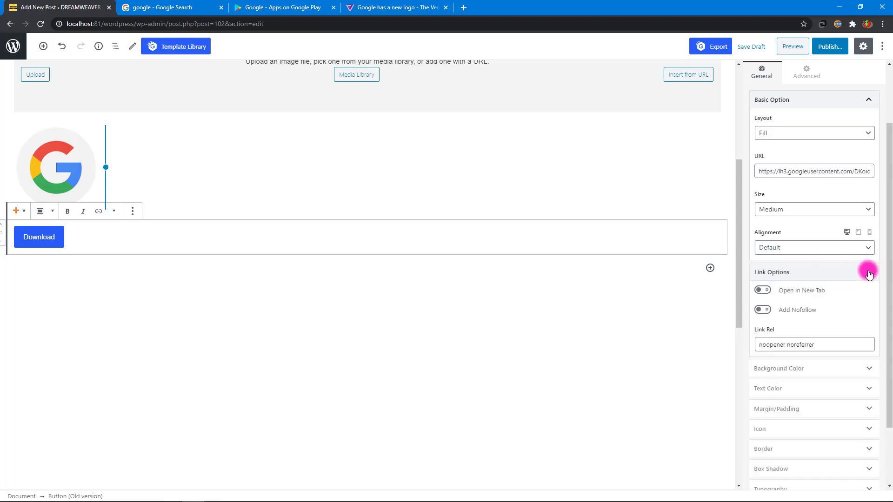
{"action": "left_click", "coordinate": [767, 292]}
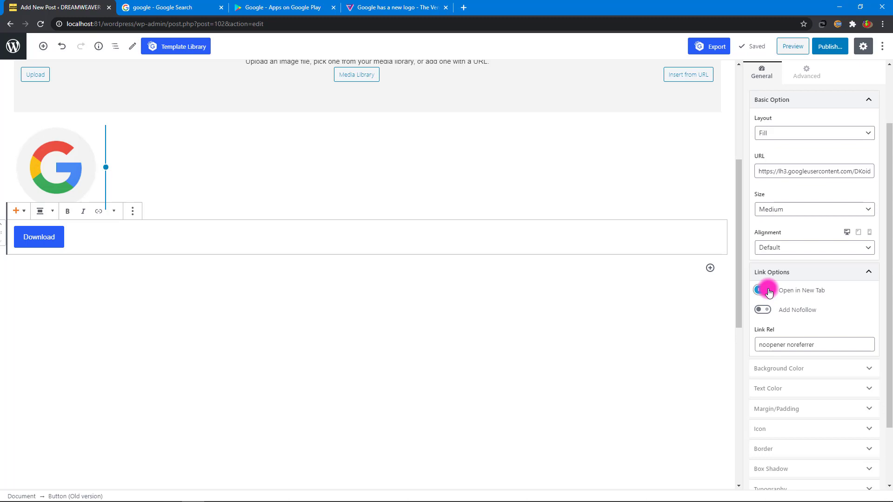
{"action": "left_click", "coordinate": [870, 273]}
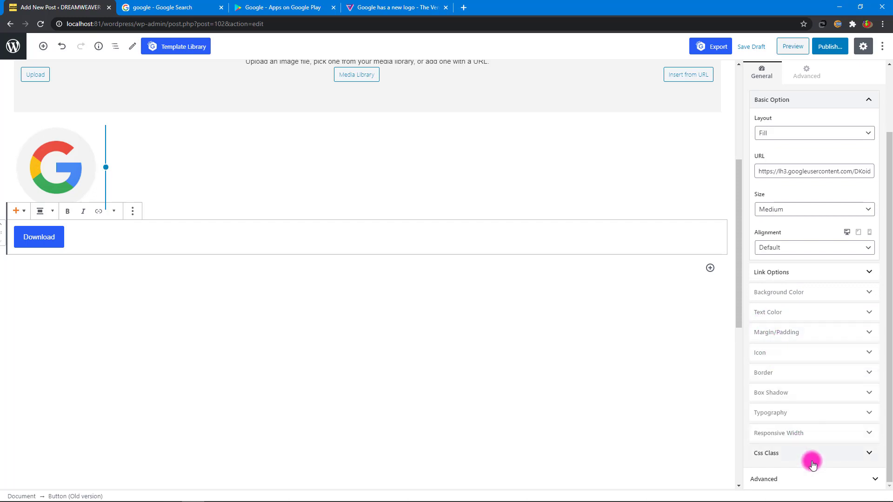
Close the editor's settings sidebar and reopen it
{"action": "scroll", "coordinate": [813, 465], "scroll_direction": "up", "scroll_amount": 2}
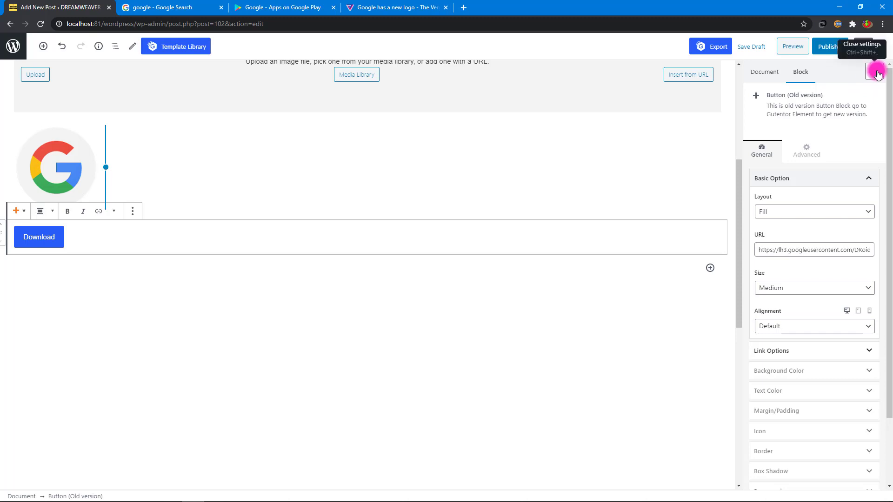
{"action": "left_click", "coordinate": [868, 73]}
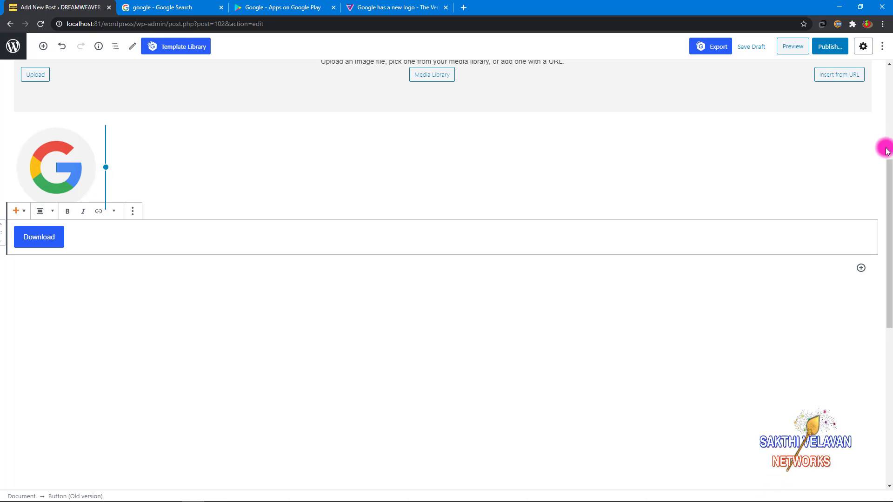
{"action": "left_click", "coordinate": [862, 48]}
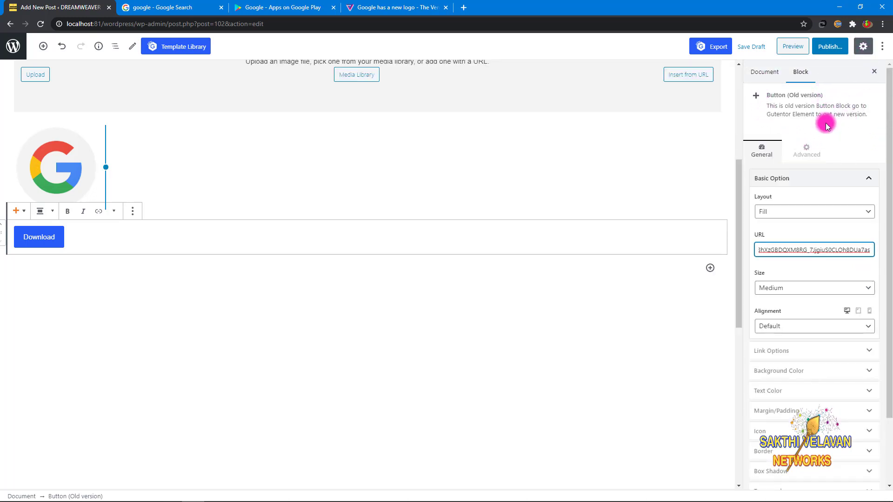
Turn on the Top toolbar and Spotlight mode for the editor, switching Fullscreen mode off and back on in between
{"action": "left_click", "coordinate": [883, 46]}
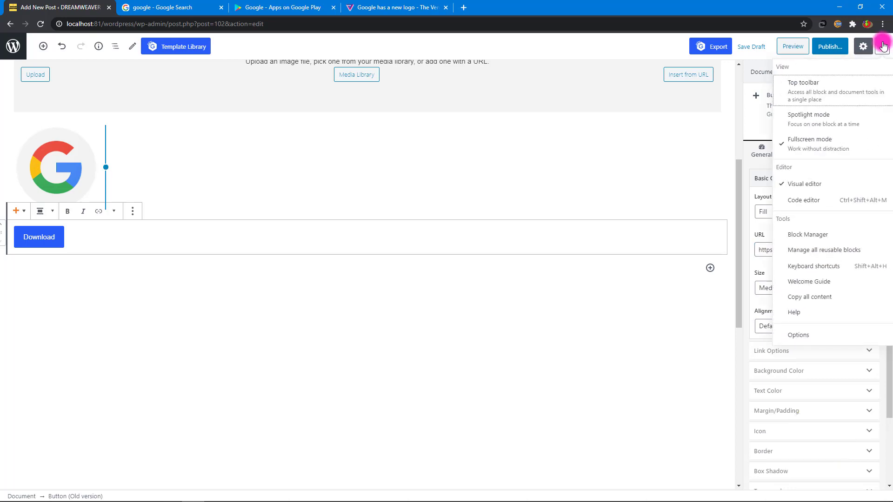
{"action": "left_click", "coordinate": [823, 92]}
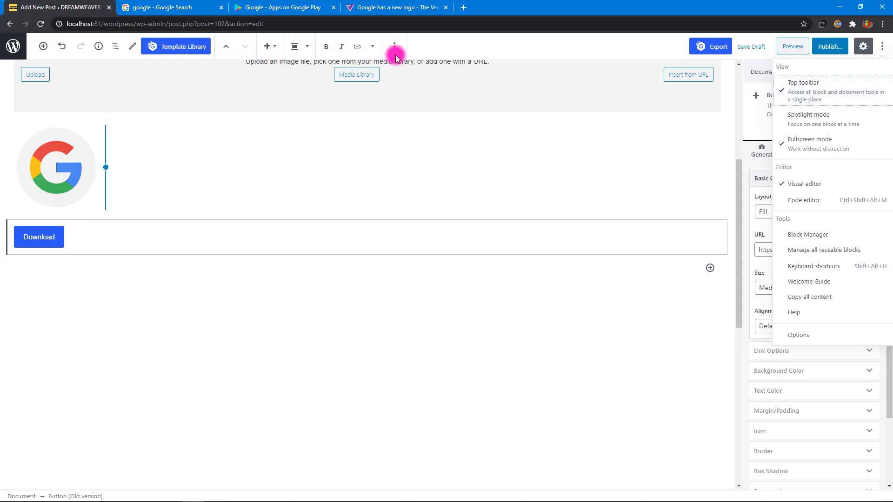
{"action": "left_click", "coordinate": [807, 147]}
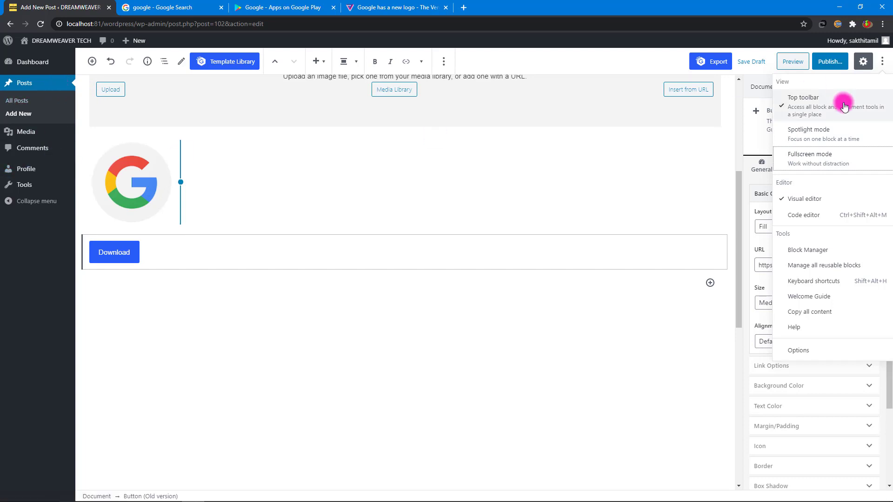
{"action": "left_click", "coordinate": [799, 160]}
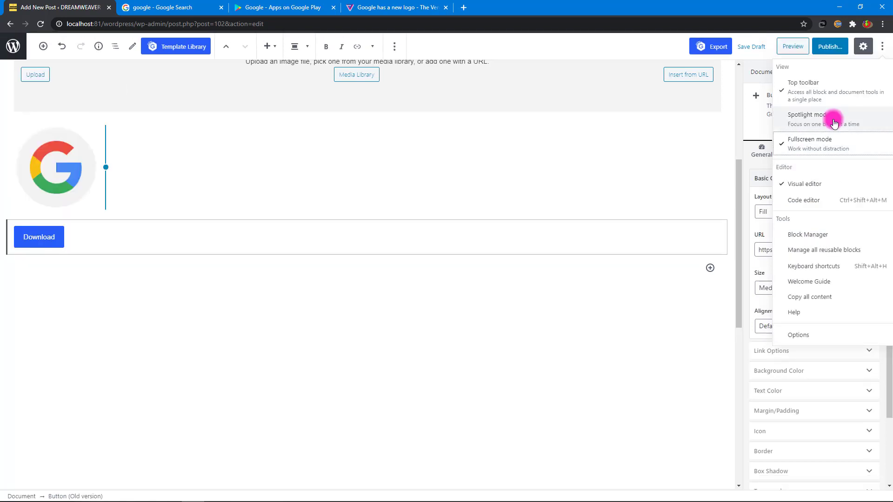
{"action": "left_click", "coordinate": [835, 122]}
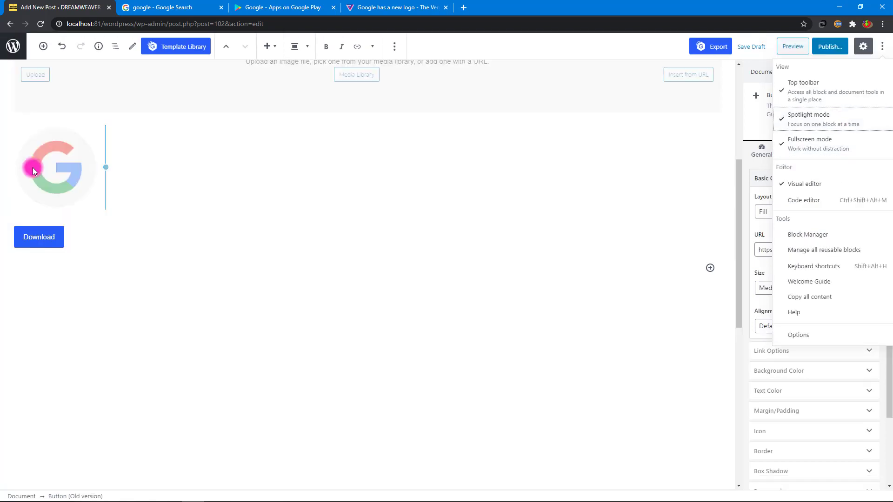
Move the Download button block up to just below the opening paragraph, and return it to below the Google logo image
{"action": "left_click", "coordinate": [68, 237]}
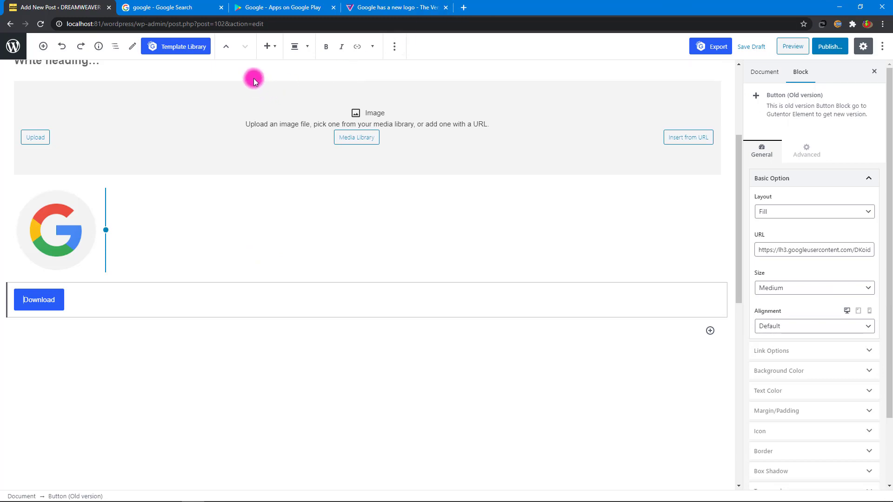
{"action": "left_click", "coordinate": [227, 49]}
{"action": "left_click", "coordinate": [227, 49]}
{"action": "left_click", "coordinate": [227, 48]}
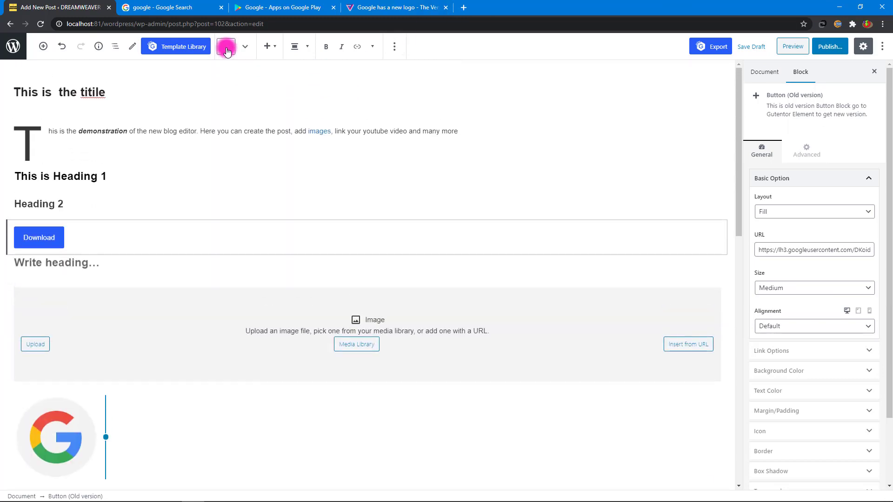
{"action": "left_click", "coordinate": [226, 48]}
{"action": "left_click", "coordinate": [226, 48]}
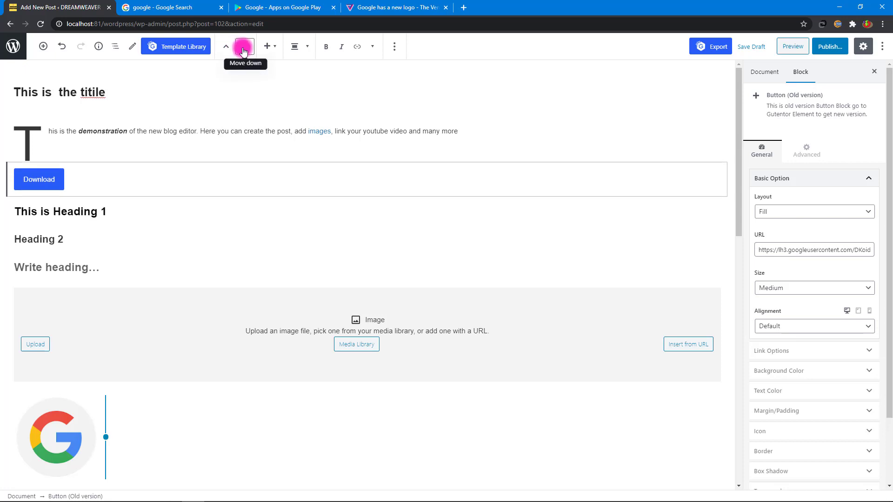
{"action": "left_click", "coordinate": [242, 49]}
{"action": "left_click", "coordinate": [243, 48]}
{"action": "left_click", "coordinate": [243, 49]}
{"action": "left_click", "coordinate": [243, 49]}
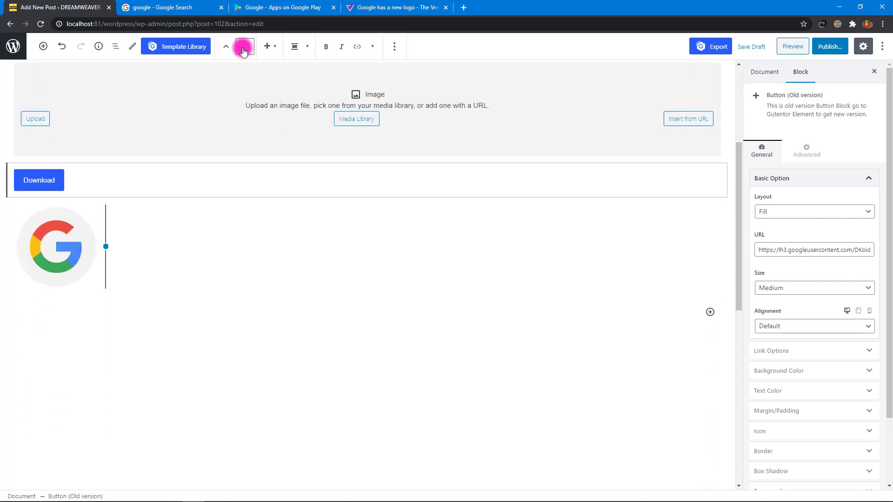
{"action": "left_click", "coordinate": [243, 48]}
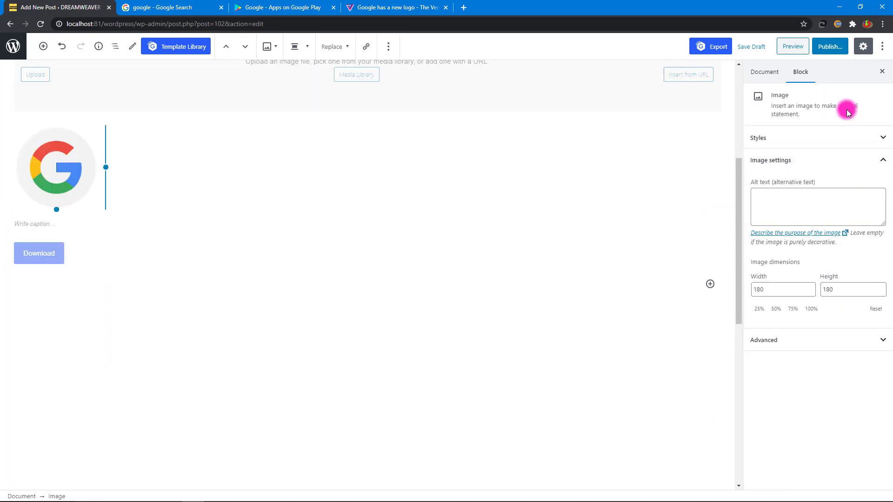
Add the tags Camtasia, screen cast and screen recording to the post in the document settings
{"action": "left_click", "coordinate": [769, 77]}
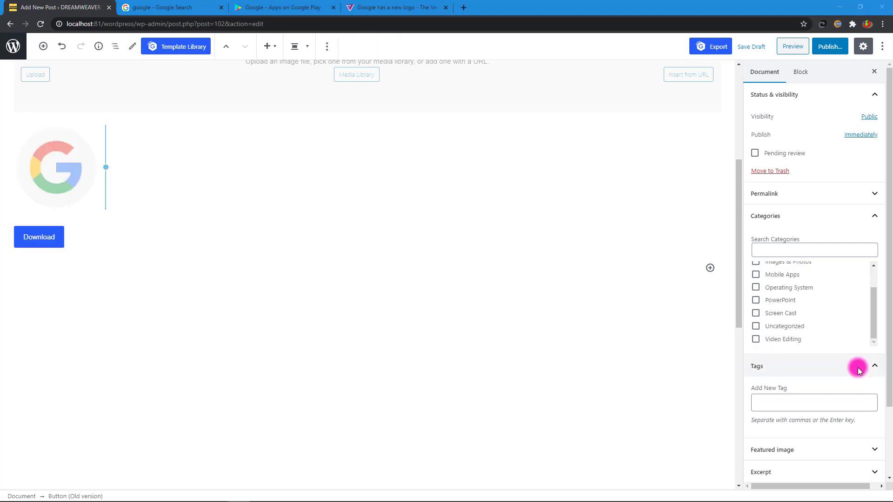
{"action": "scroll", "coordinate": [857, 367], "scroll_direction": "down", "scroll_amount": 2}
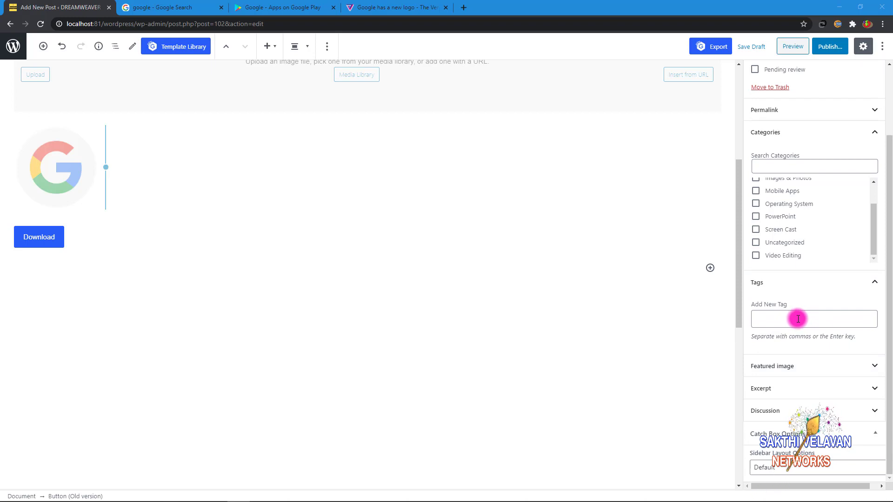
{"action": "left_click", "coordinate": [798, 319]}
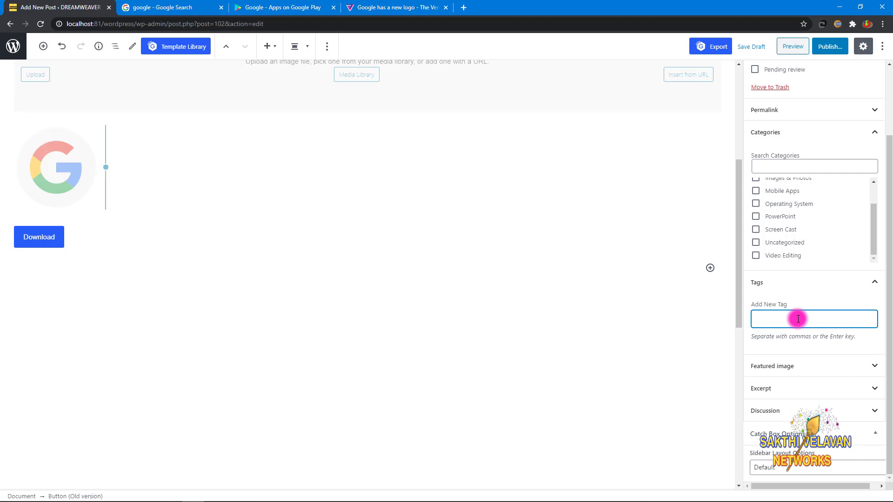
{"action": "type", "text": "camtasia"}
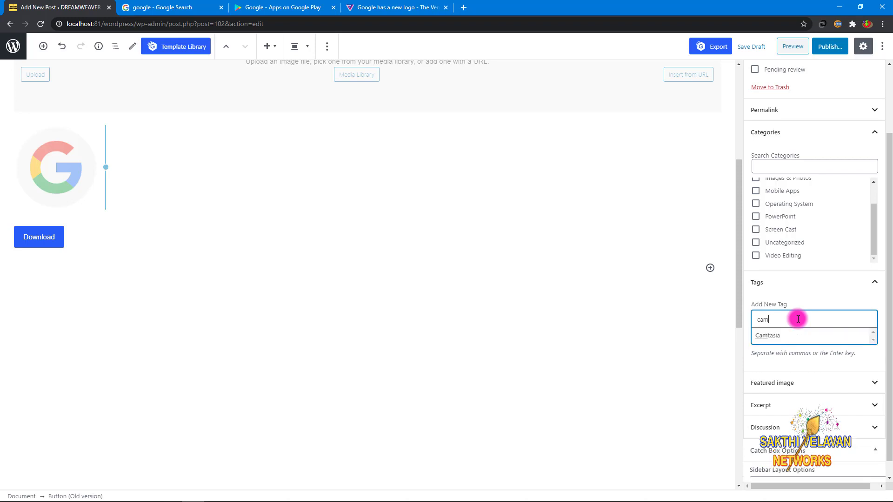
{"action": "key", "text": "Return"}
{"action": "type", "text": "screen cast"}
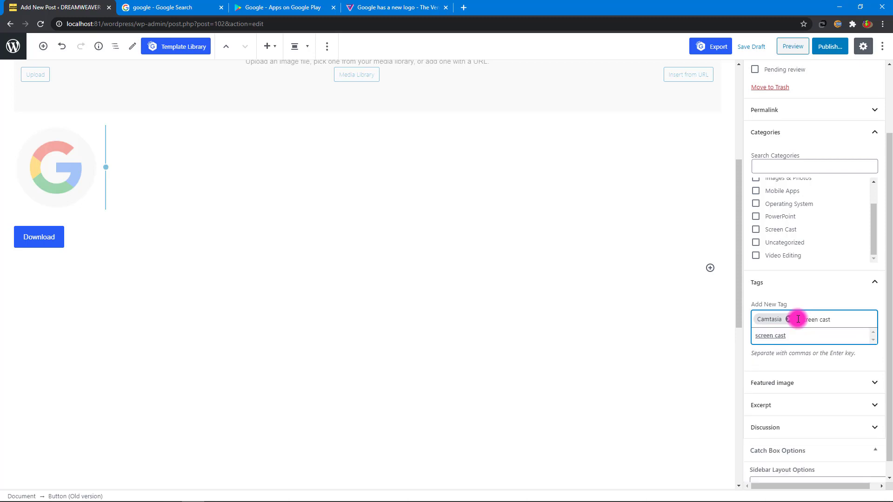
{"action": "key", "text": "Return"}
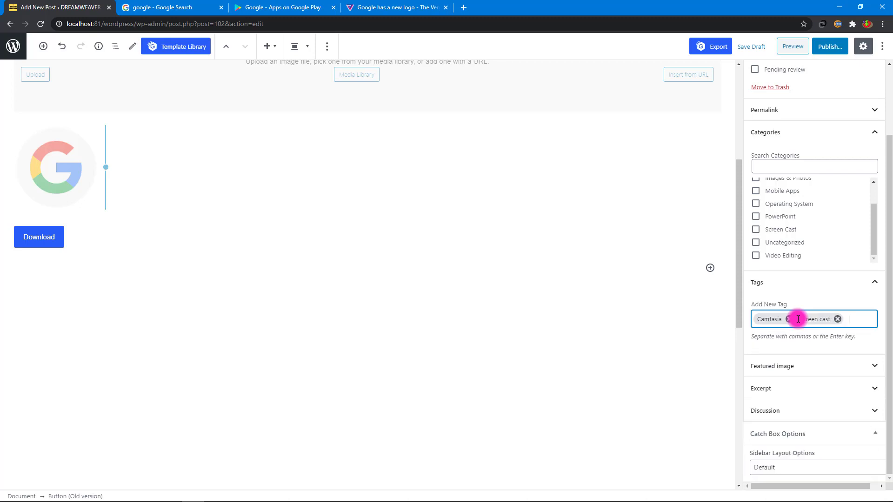
{"action": "type", "text": "screen"}
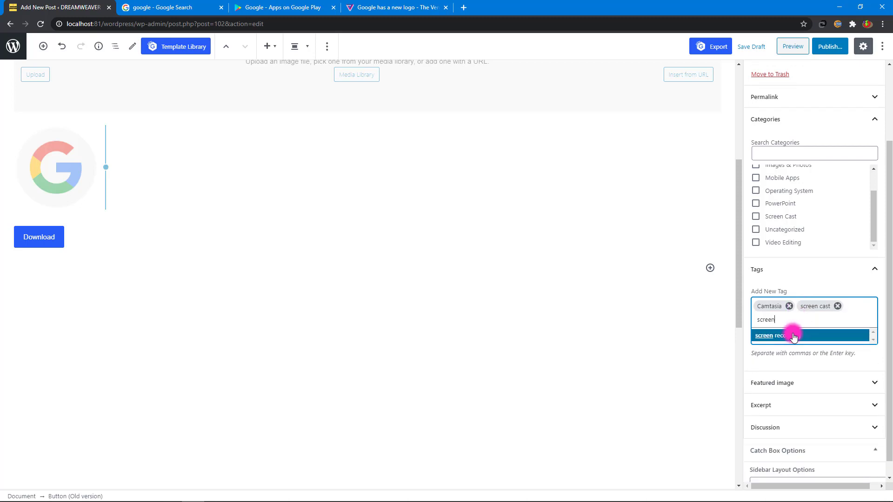
{"action": "left_click", "coordinate": [794, 336]}
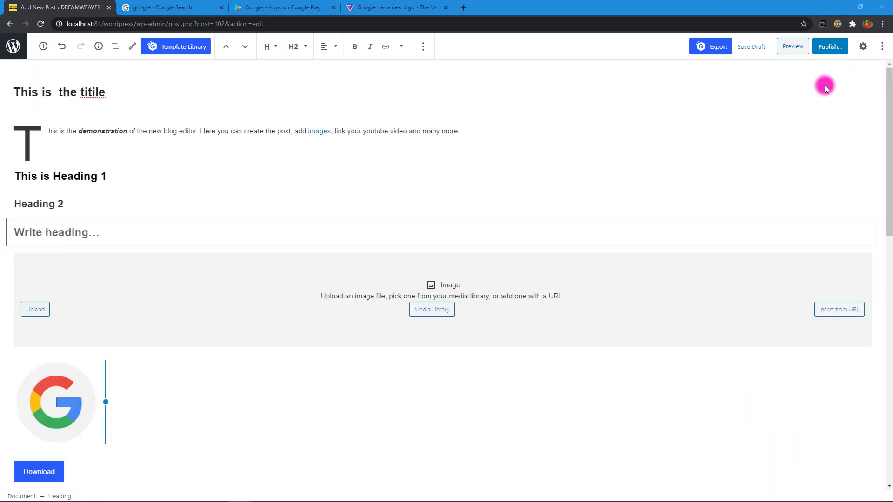
Preview the post in a new browser tab, look through it down to the Download button, and close the preview
{"action": "left_click", "coordinate": [794, 46]}
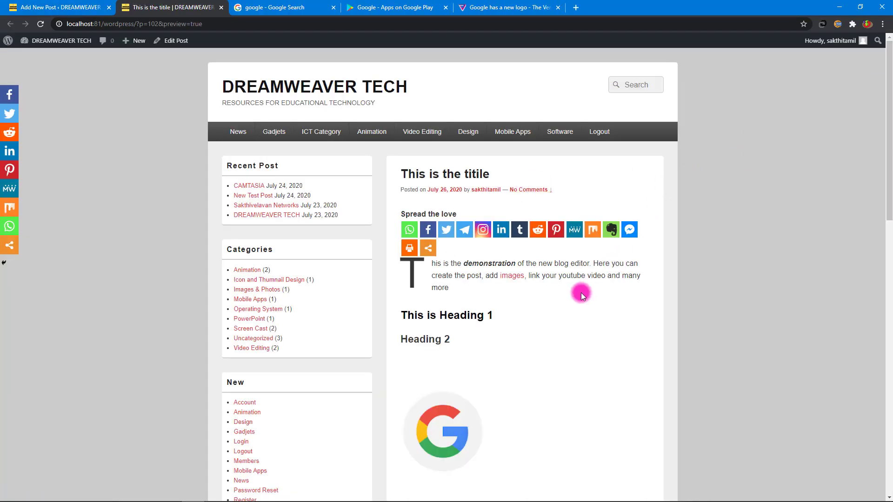
{"action": "scroll", "coordinate": [581, 292], "scroll_direction": "down", "scroll_amount": 2}
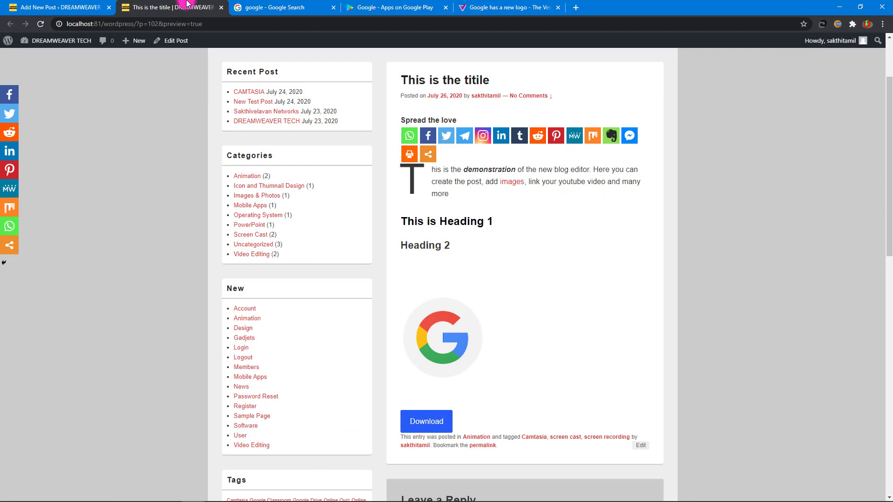
{"action": "left_click", "coordinate": [222, 8]}
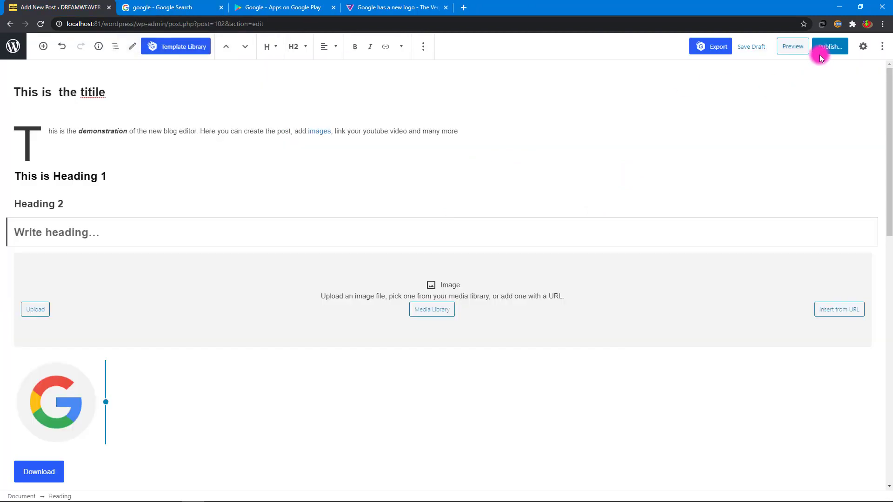